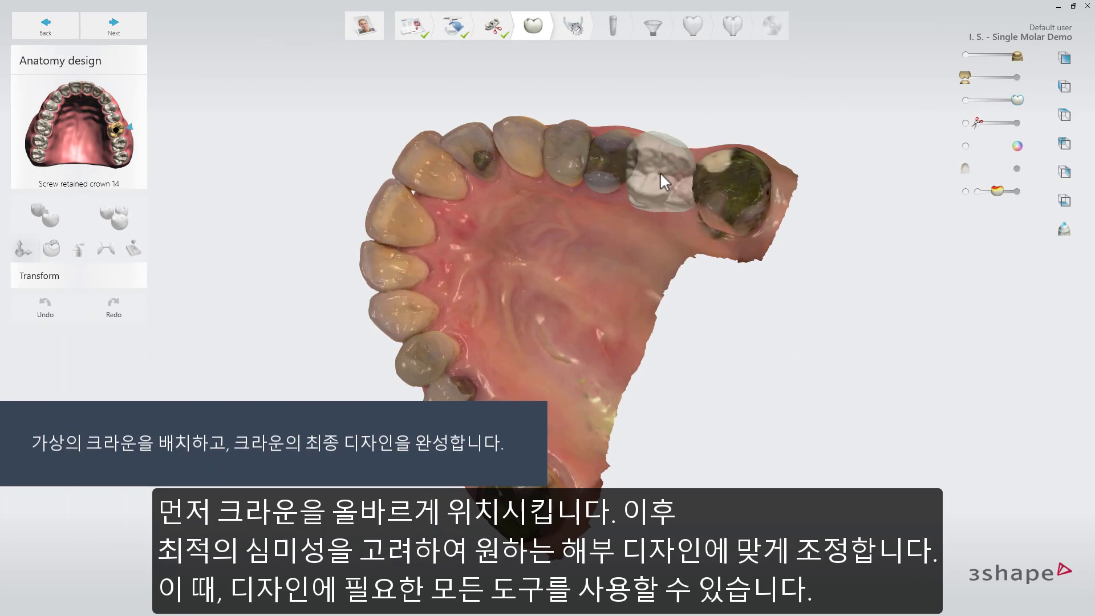
# Position and scale the virtual crown on tooth 14 so it fits the gap between its neighbouring teeth
pyautogui.click(660, 172)
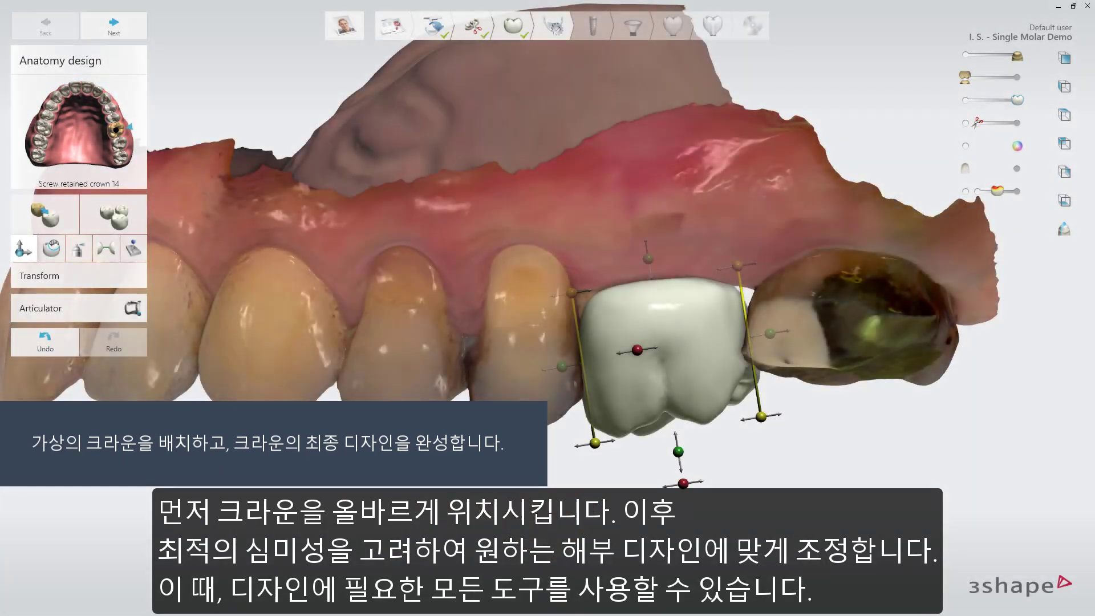
pyautogui.moveTo(683, 483); pyautogui.dragTo(673, 435)
pyautogui.click(673, 434)
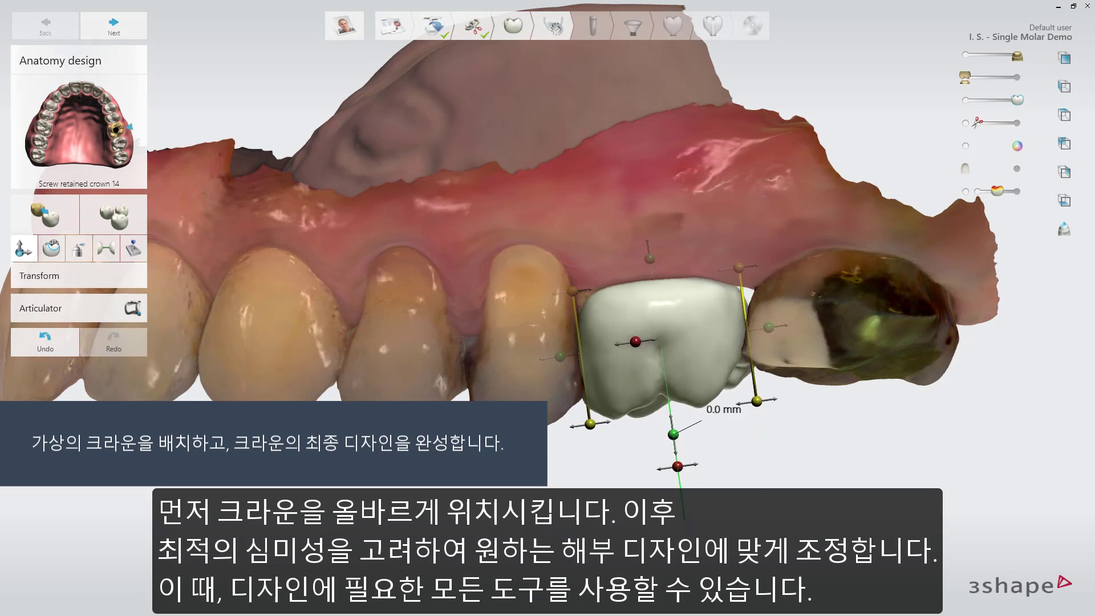
pyautogui.moveTo(769, 328); pyautogui.dragTo(770, 327)
pyautogui.moveTo(770, 328); pyautogui.dragTo(790, 328, button='right')
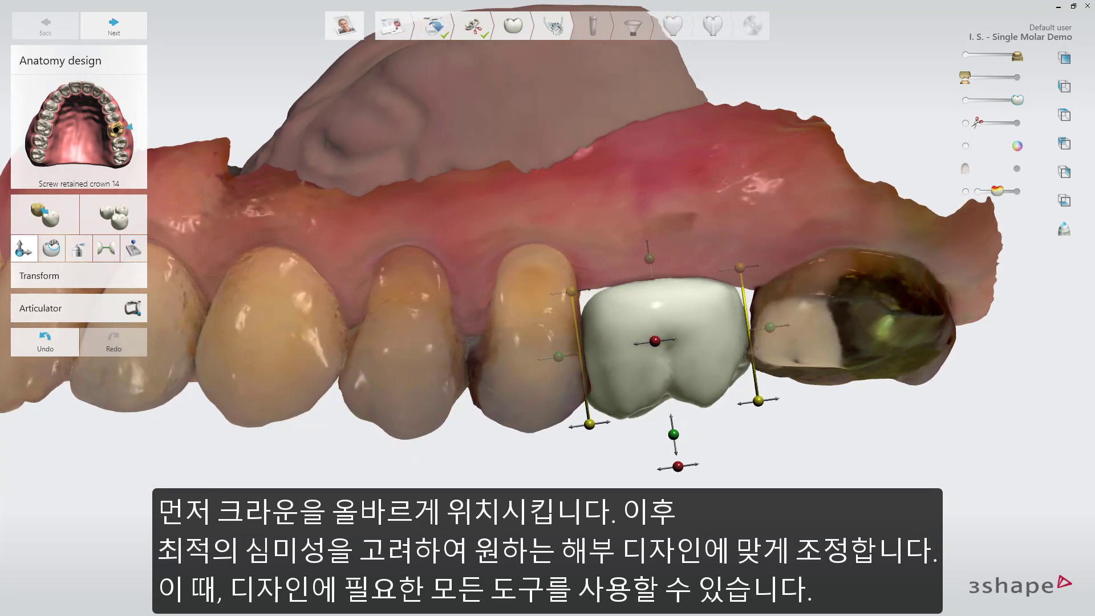
pyautogui.moveTo(740, 267); pyautogui.dragTo(745, 267)
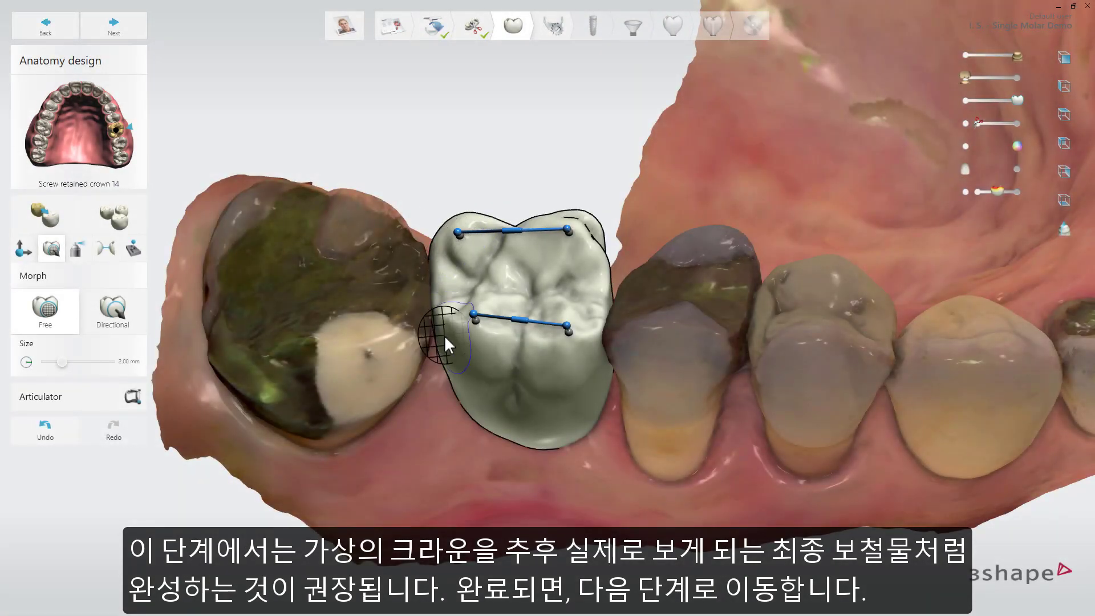
# Morph the crown's side facing the back molar freely with a 2.00 mm size and finish the anatomy design
pyautogui.moveTo(446, 334); pyautogui.dragTo(445, 335)
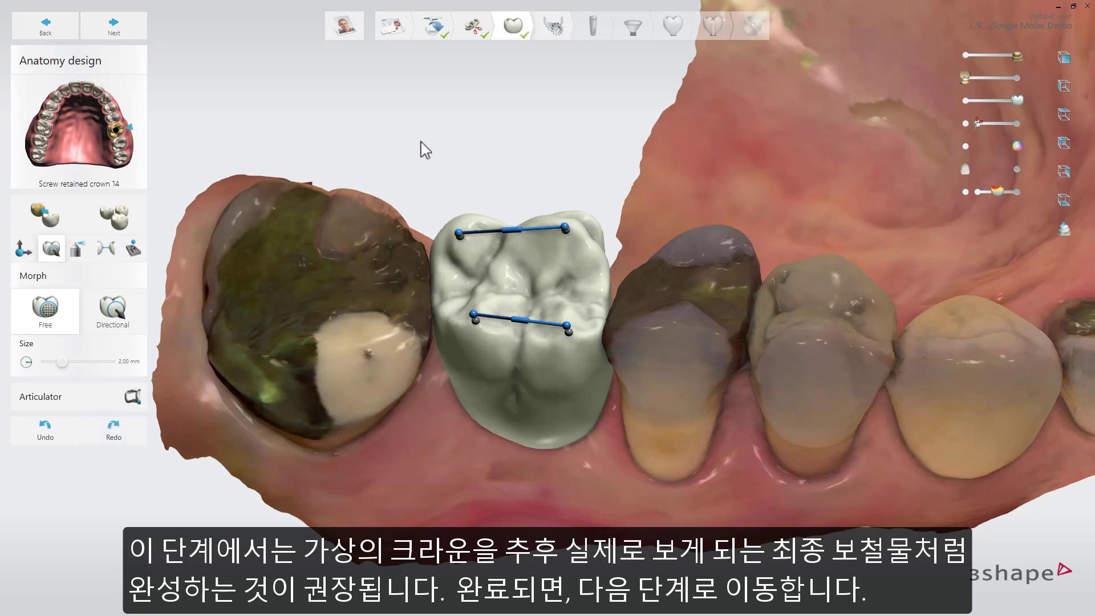
pyautogui.click(142, 31)
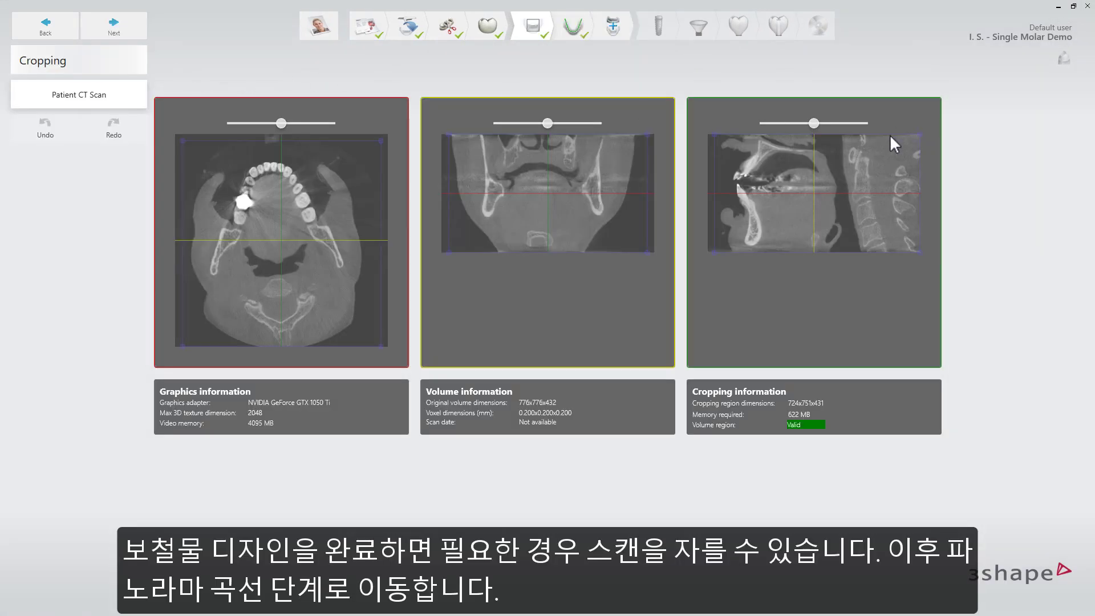
# Crop the patient CT scan by tightening both sides and the lower edge of the region around the jaws
pyautogui.moveTo(547, 123); pyautogui.dragTo(522, 125)
pyautogui.moveTo(449, 135); pyautogui.dragTo(461, 135)
pyautogui.moveTo(647, 135); pyautogui.dragTo(626, 135)
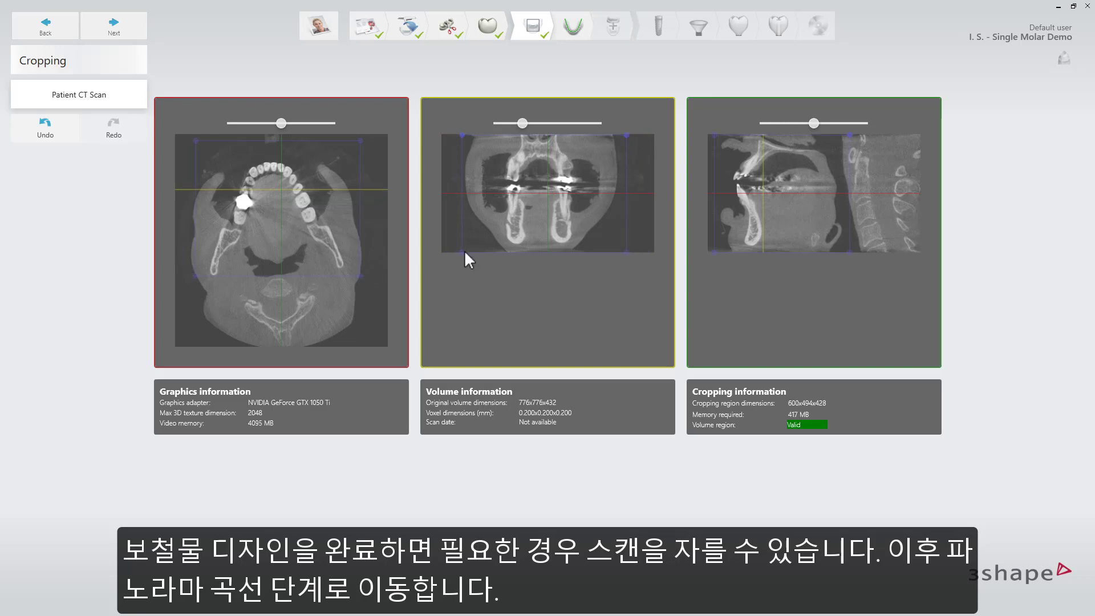
pyautogui.moveTo(464, 250); pyautogui.dragTo(463, 245)
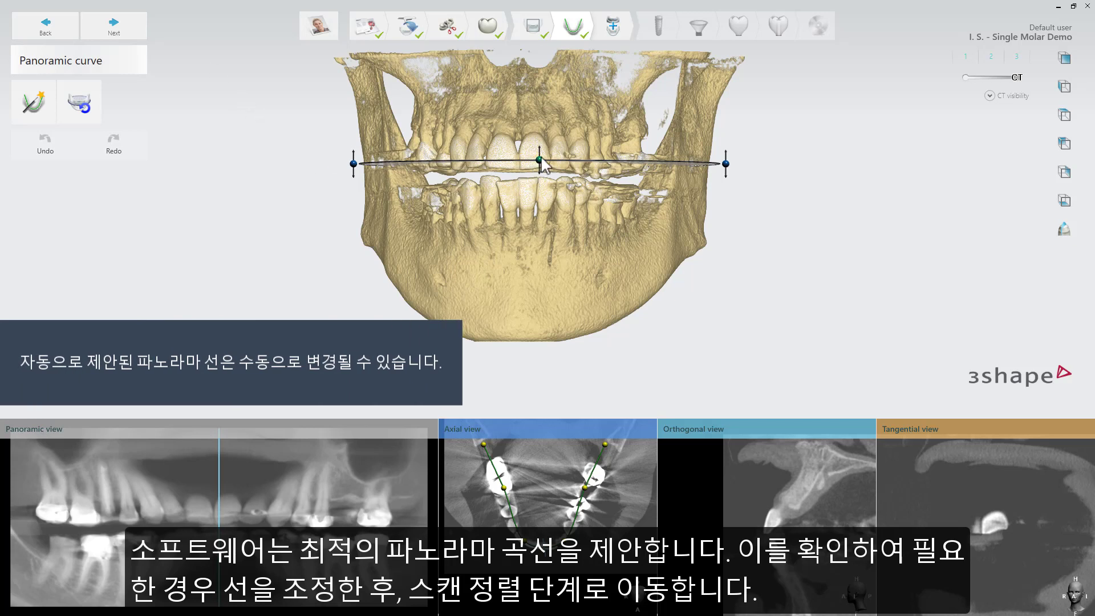
# Raise the panoramic curve to the necks of the upper front teeth and continue to scan alignment
pyautogui.moveTo(540, 162); pyautogui.dragTo(542, 135)
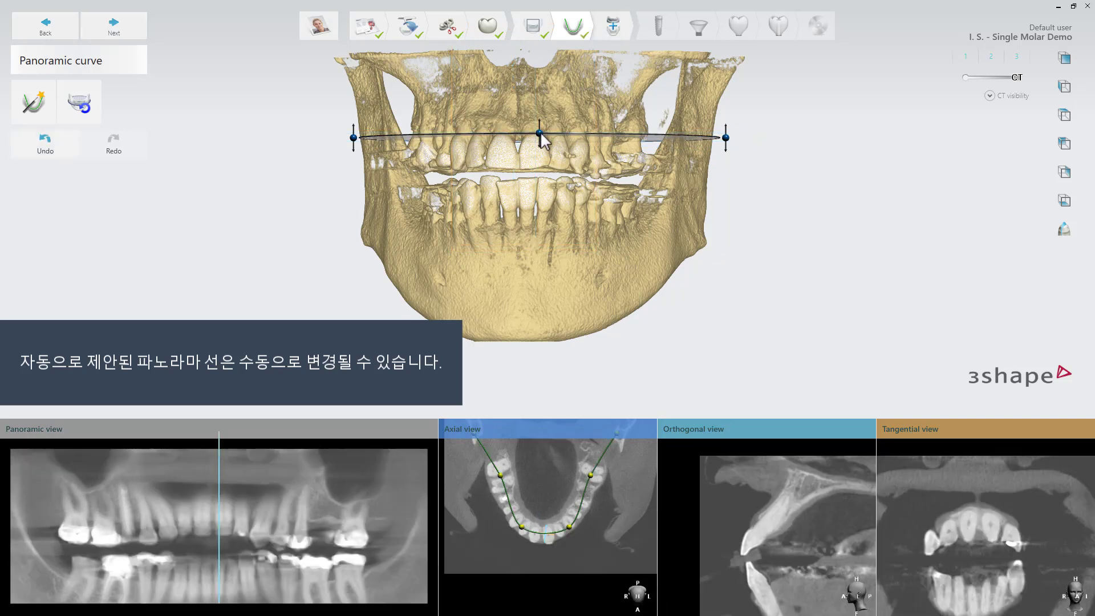
pyautogui.click(144, 33)
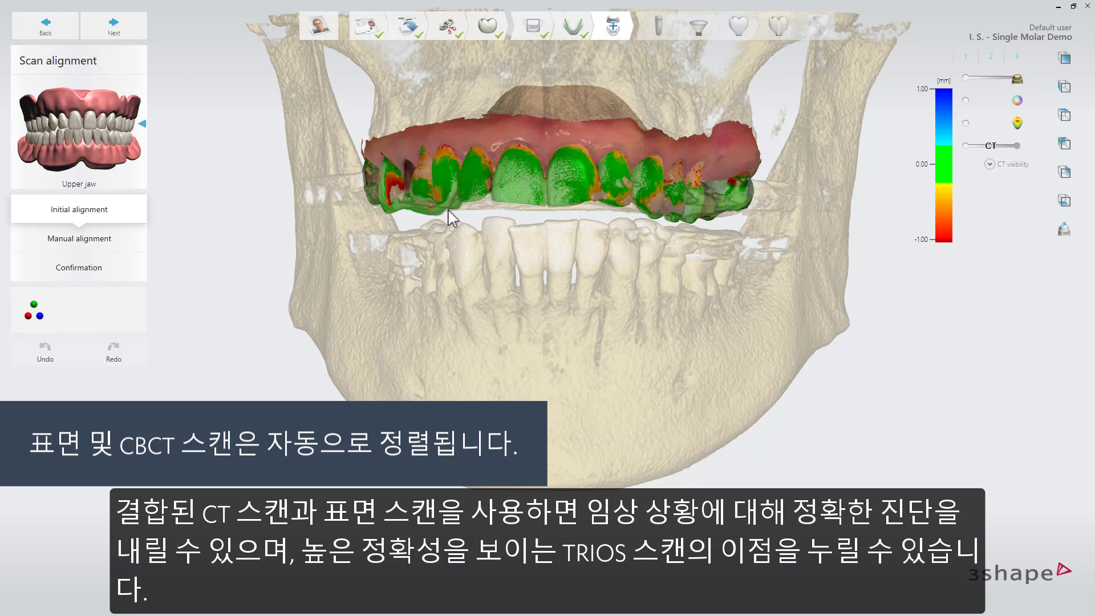
# Check the upper jaw scan alignment with the difference map and confirm it to proceed to implant planning
pyautogui.click(969, 132)
pyautogui.click(1017, 124)
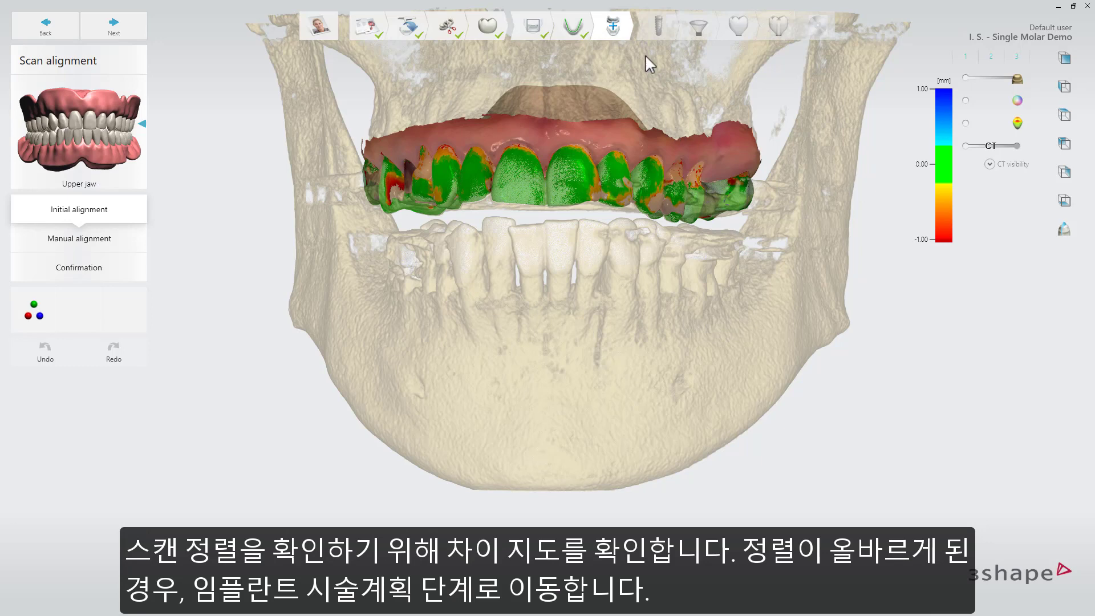
pyautogui.click(142, 35)
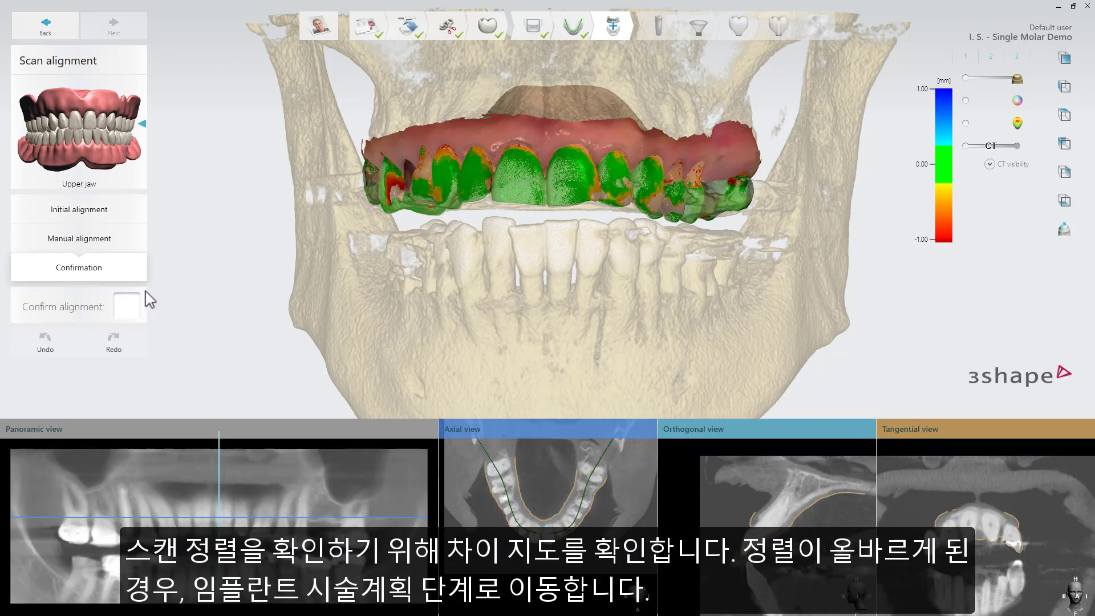
pyautogui.click(126, 307)
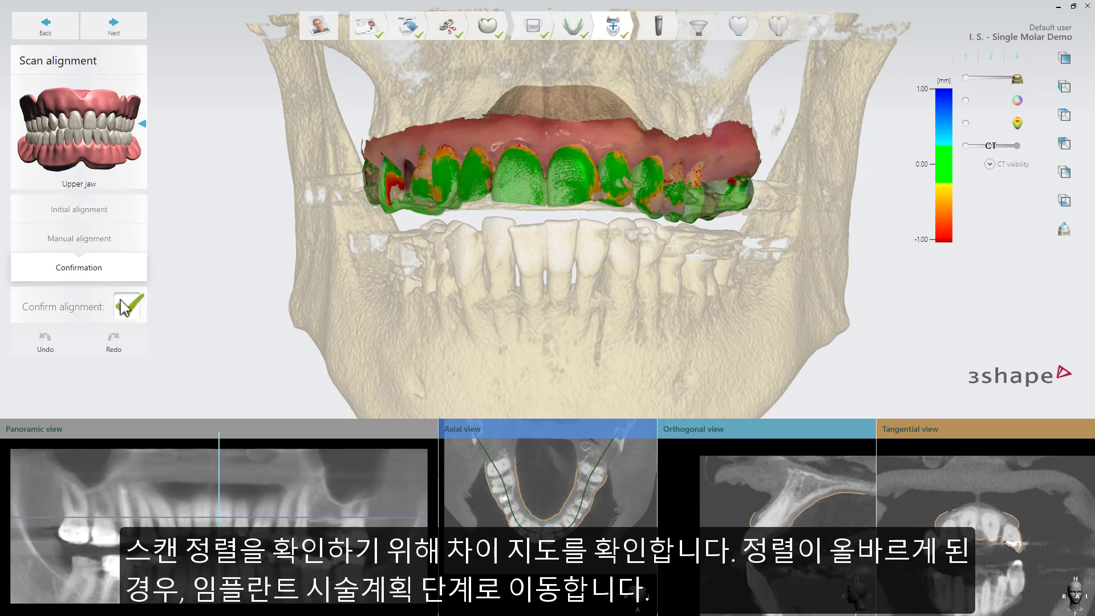
pyautogui.click(144, 32)
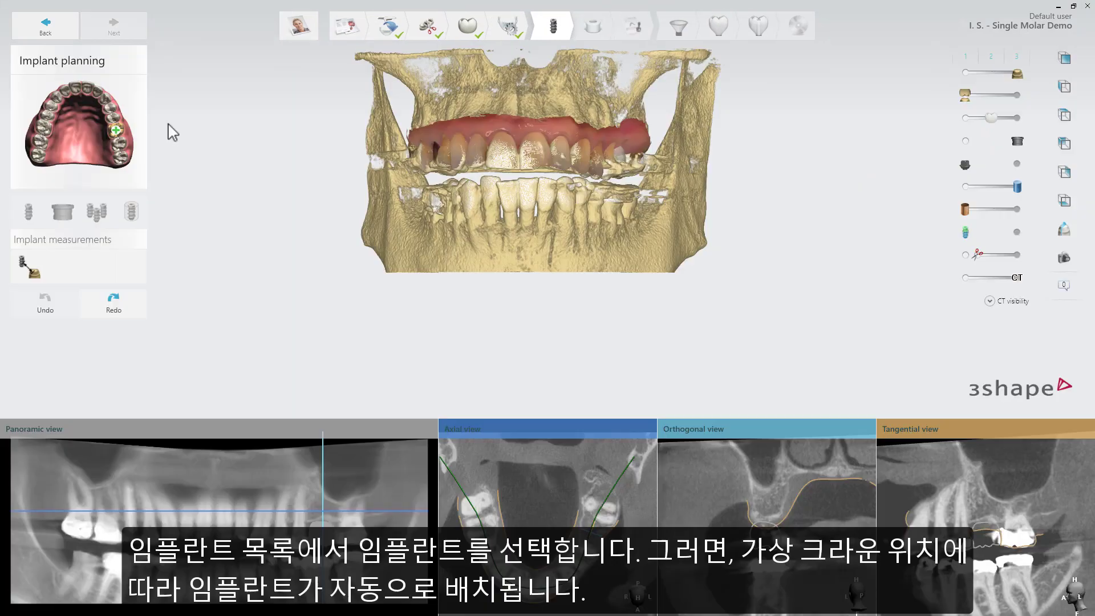
# Place a Straumann Bone Level Roxolid SLActive Guided implant, 4.1 mm diameter and 8.0 mm long, on tooth 14 and undo the last implant change
pyautogui.click(115, 131)
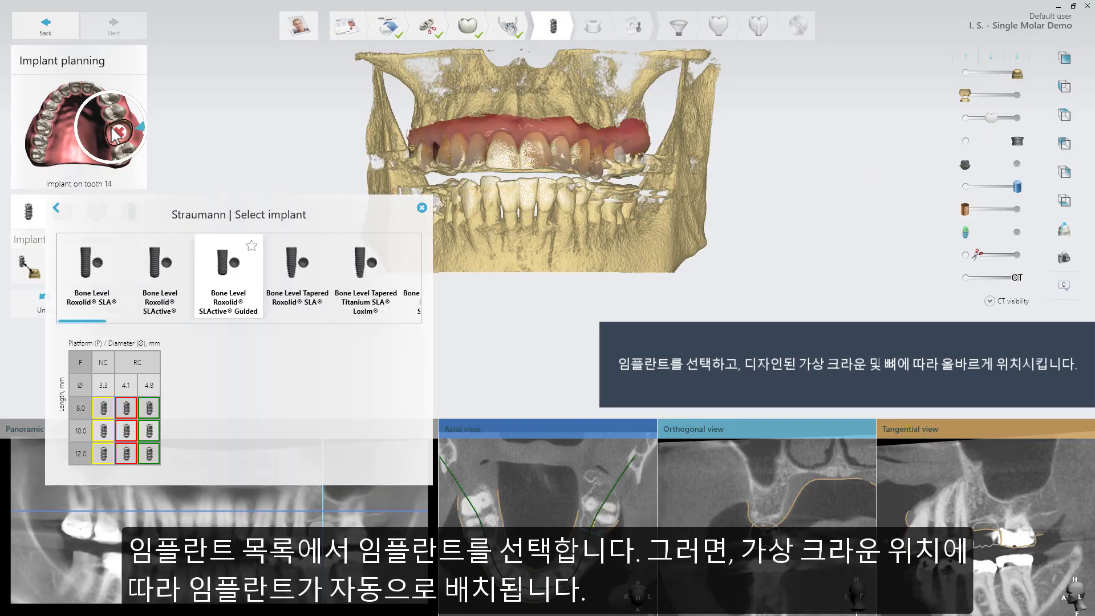
pyautogui.click(126, 407)
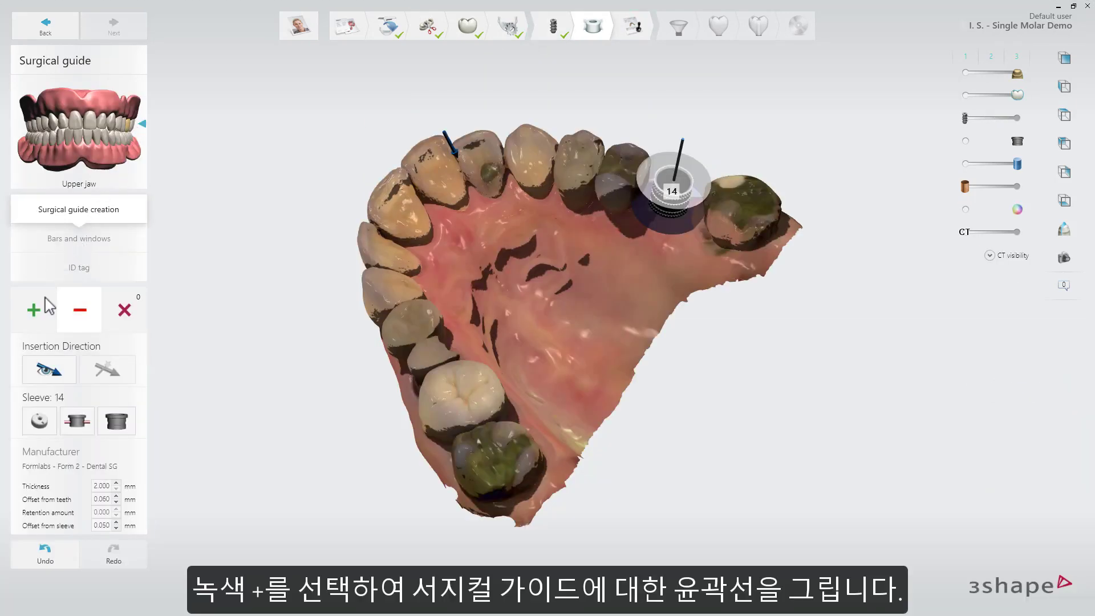
pyautogui.click(46, 307)
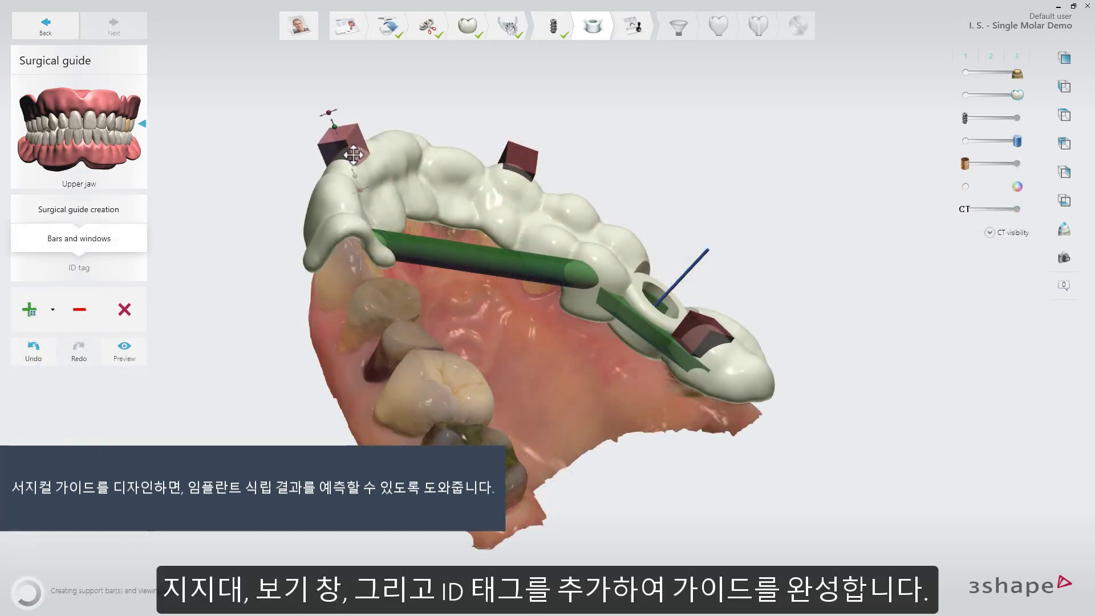
# Place the small "3Shape" ID tag on the surgical guide's support bar and complete the guide design
pyautogui.moveTo(635, 157); pyautogui.dragTo(555, 195, button='right')
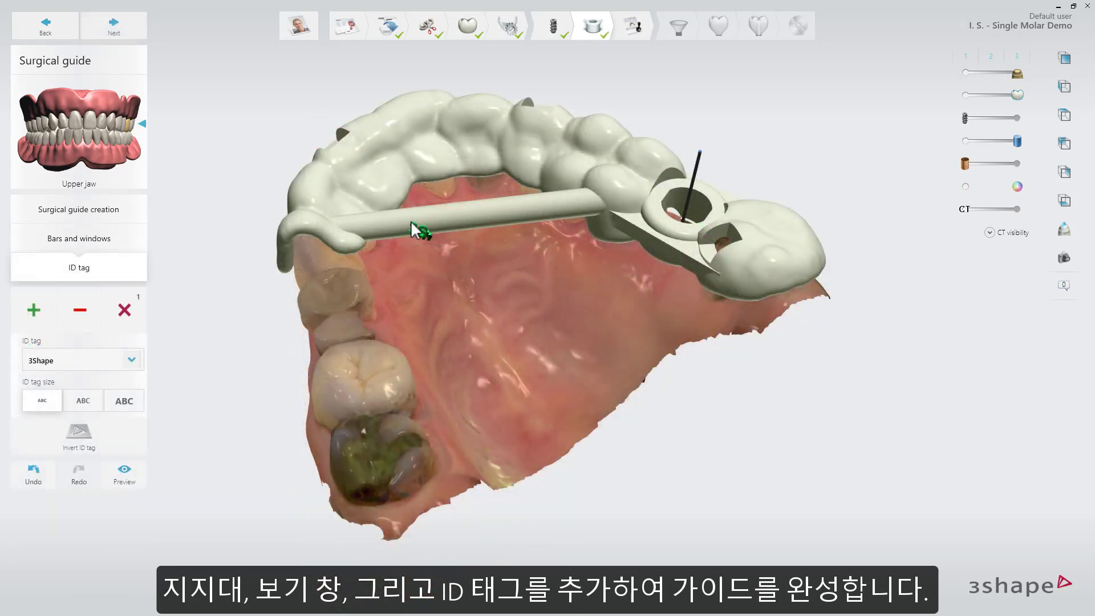
pyautogui.click(415, 217)
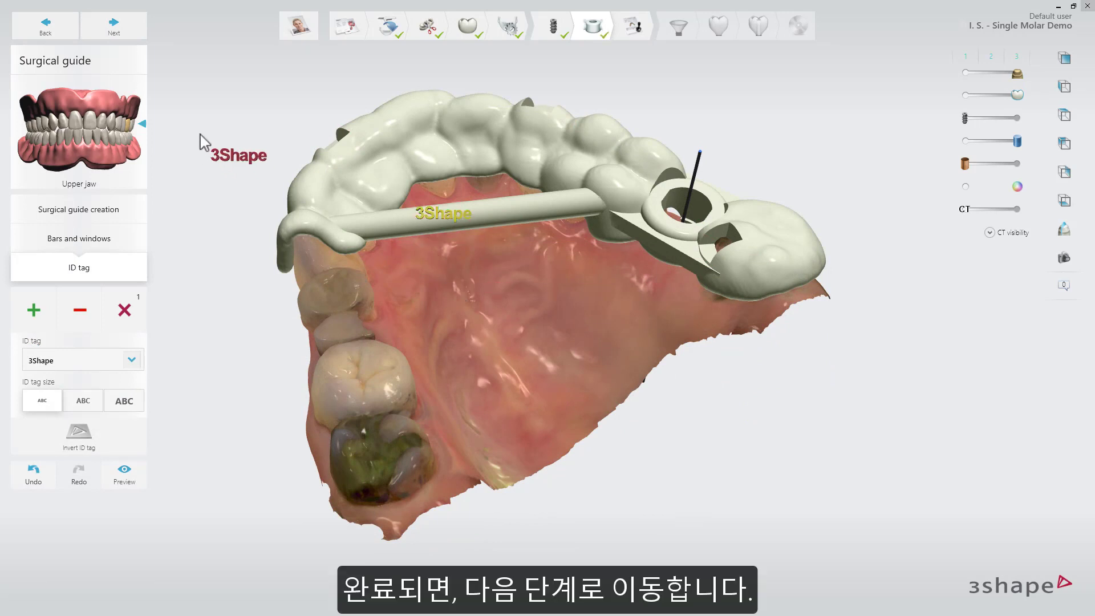
pyautogui.click(114, 25)
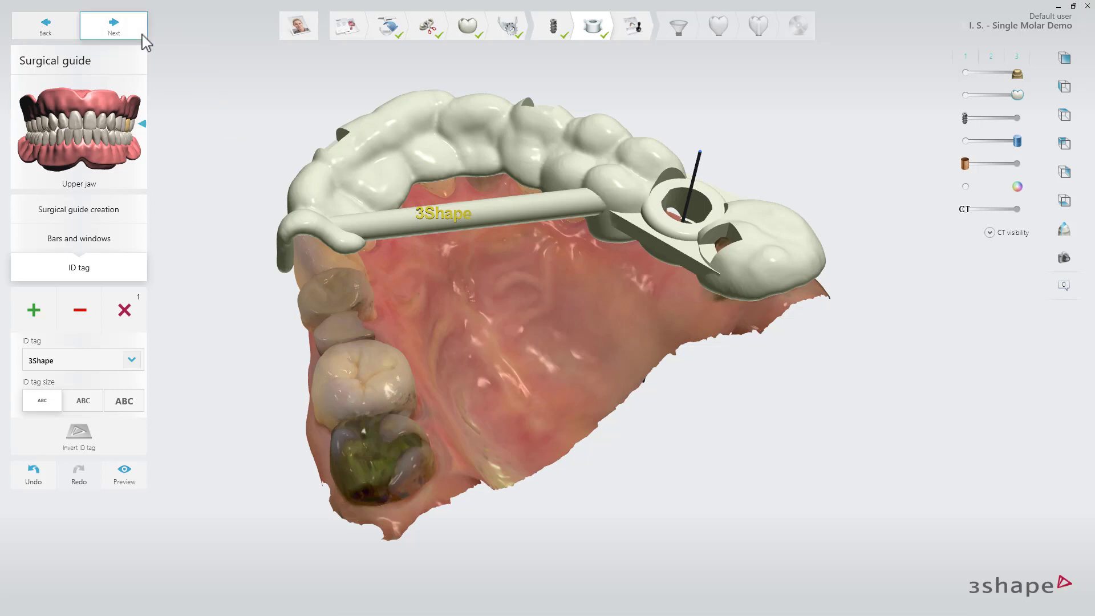
# Approve both the implant planning and the surgical guide, confirming each approval
pyautogui.click(782, 289)
pyautogui.click(618, 332)
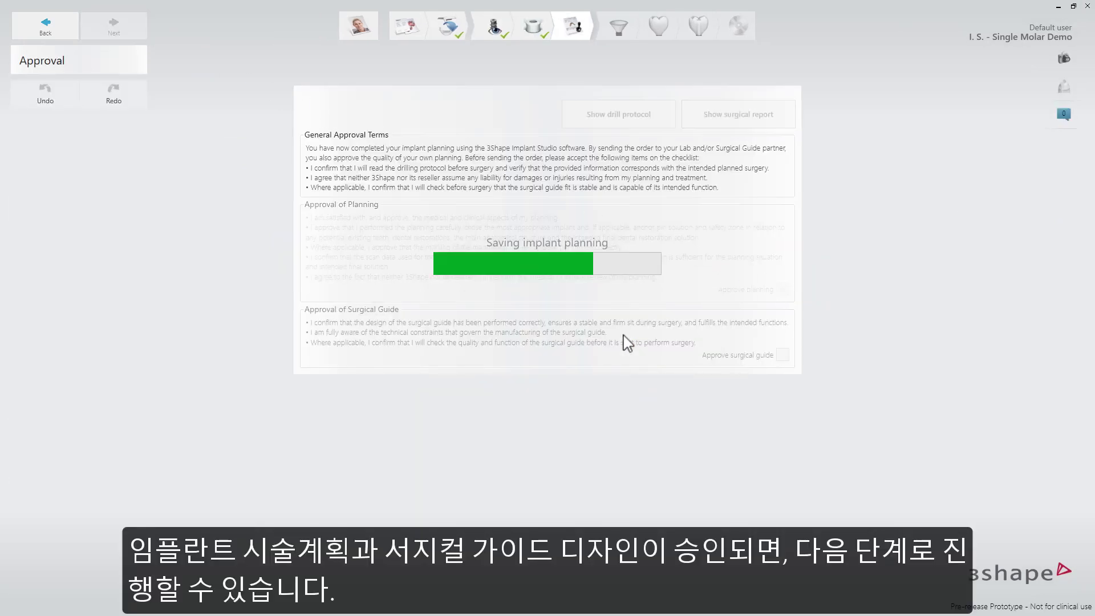
pyautogui.click(783, 355)
pyautogui.click(618, 329)
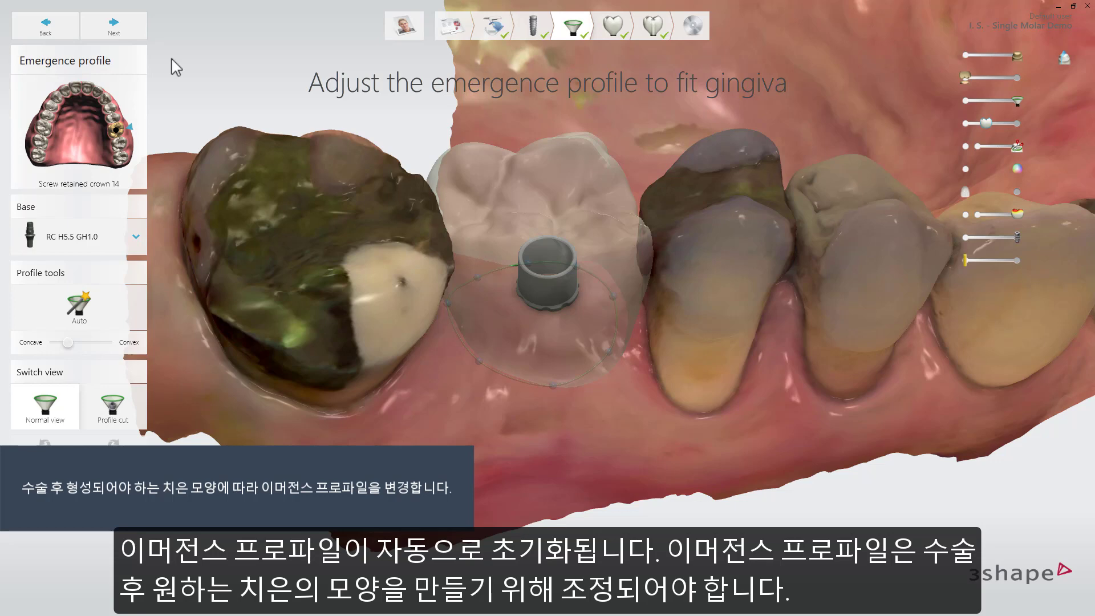
# Review the Straumann bases available for the screw retained crown without changing the selection
pyautogui.click(137, 238)
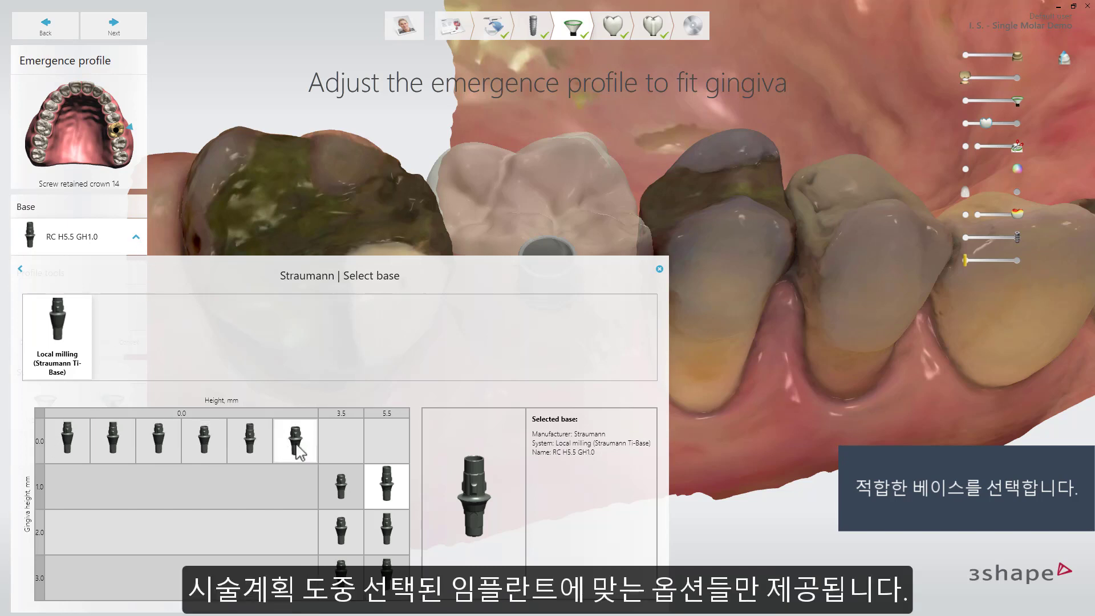
pyautogui.click(660, 270)
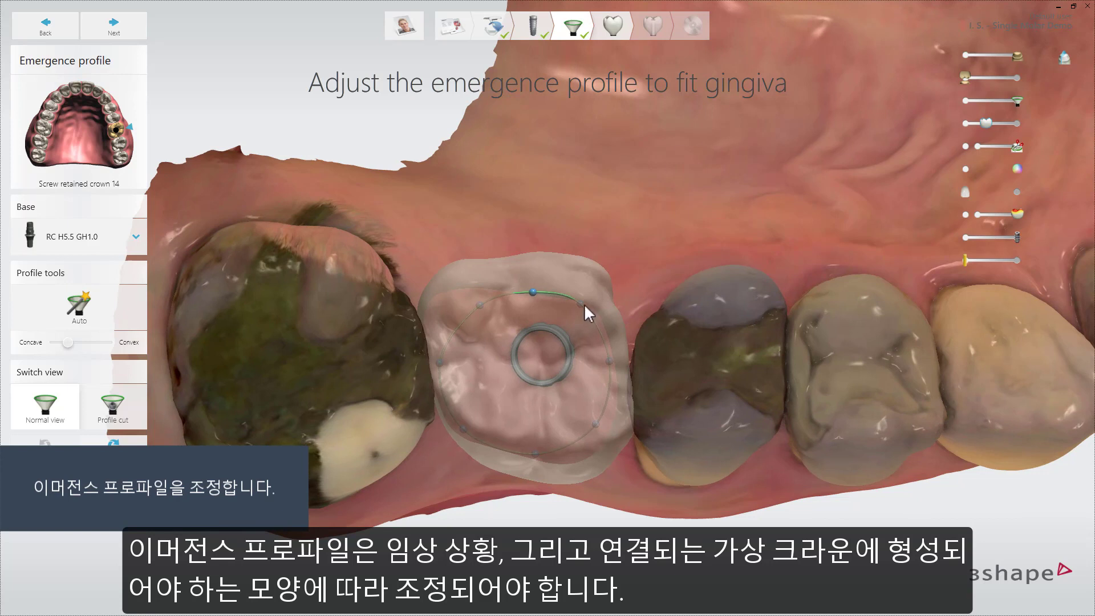
# Adjust the emergence profile's control points around the crown to follow the gingiva, using the cross-sections as a guide
pyautogui.moveTo(584, 307); pyautogui.dragTo(535, 299)
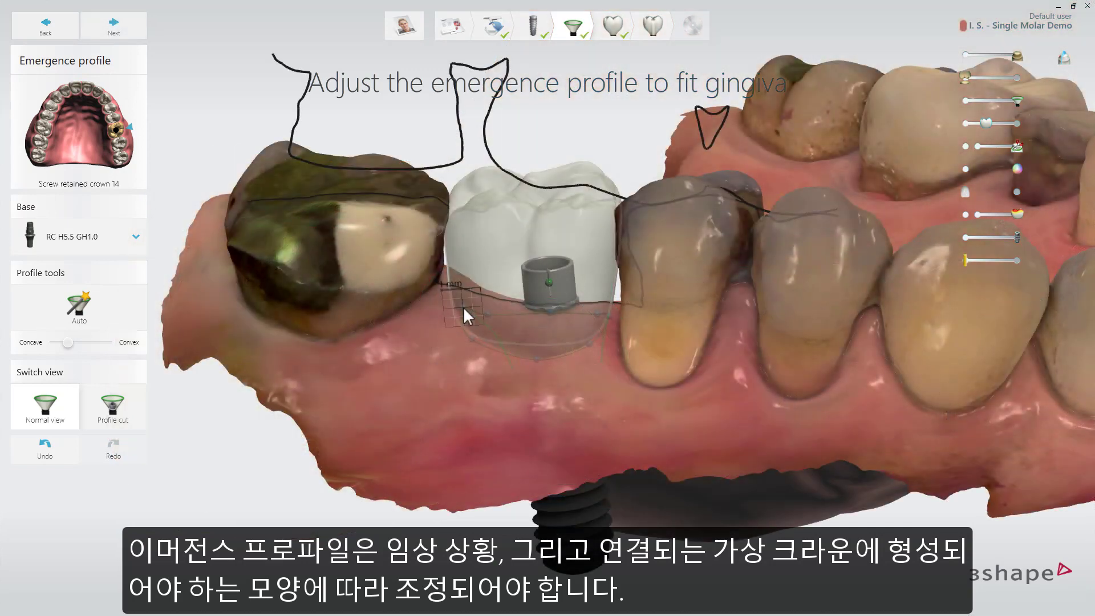
pyautogui.moveTo(463, 313); pyautogui.dragTo(463, 315)
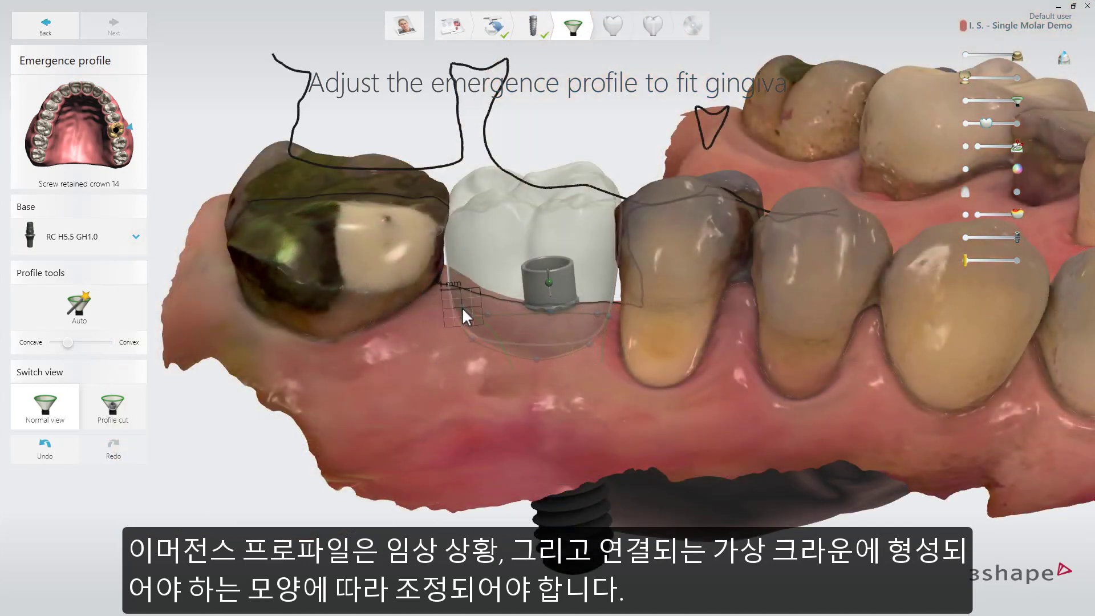
pyautogui.click(536, 361)
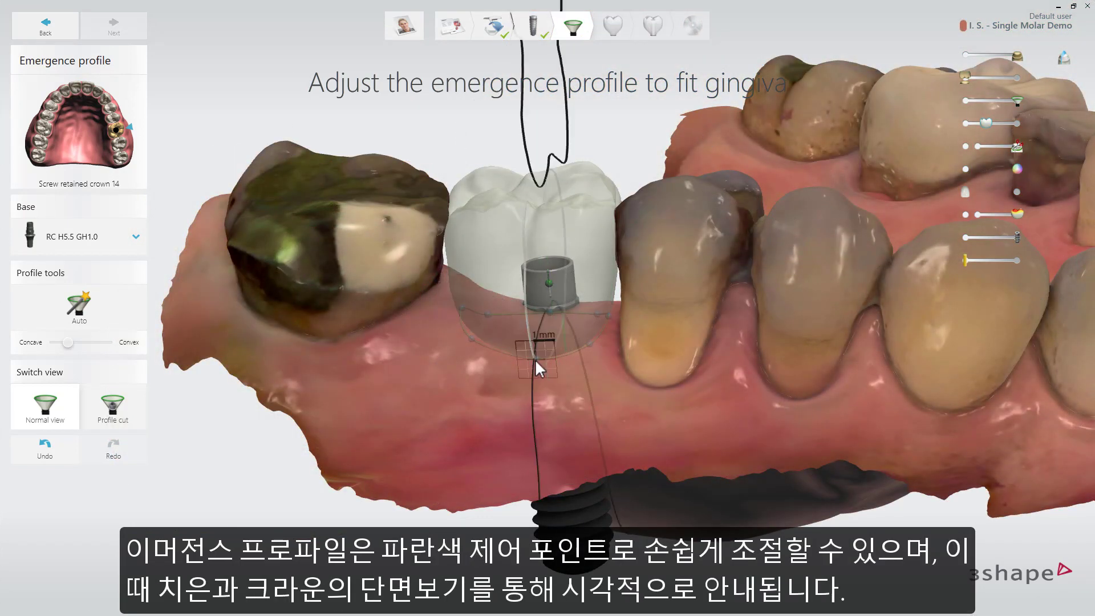
pyautogui.click(589, 349)
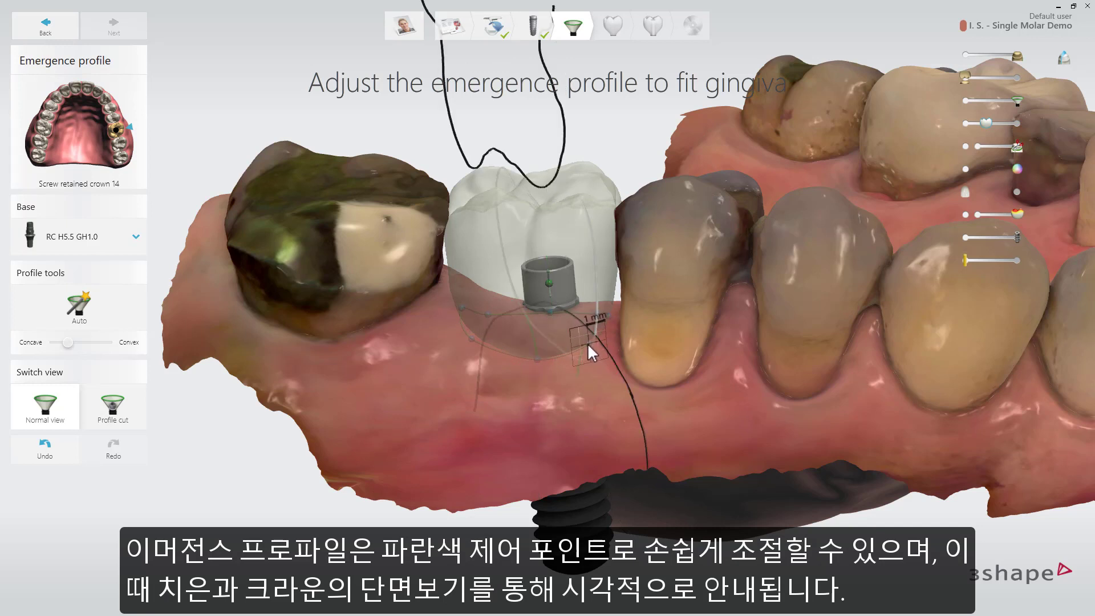
pyautogui.moveTo(607, 317)
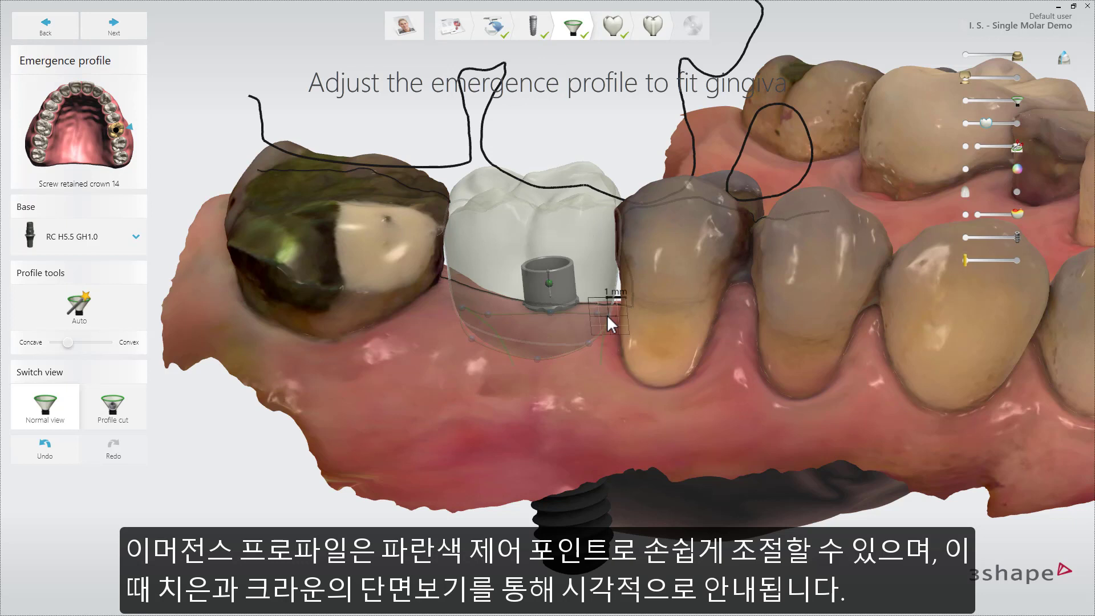
# Try moving the whole emergence profile line up along the implant axis, and undo the change
pyautogui.moveTo(548, 284)
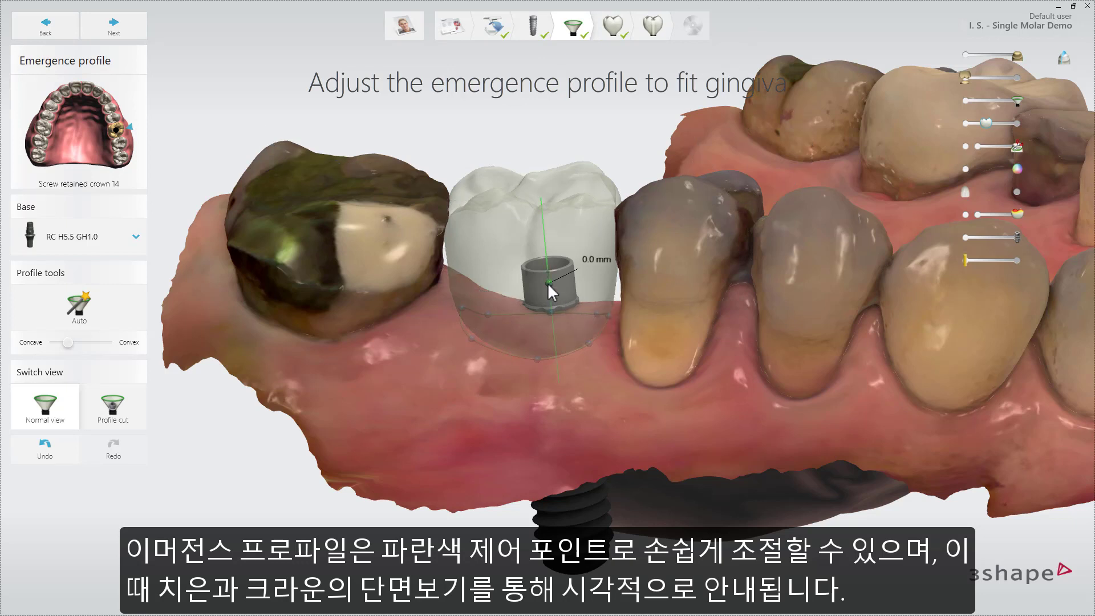
pyautogui.moveTo(548, 280)
pyautogui.mouseDown()
pyautogui.moveTo(550, 261)
pyautogui.moveTo(551, 275)
pyautogui.mouseUp()
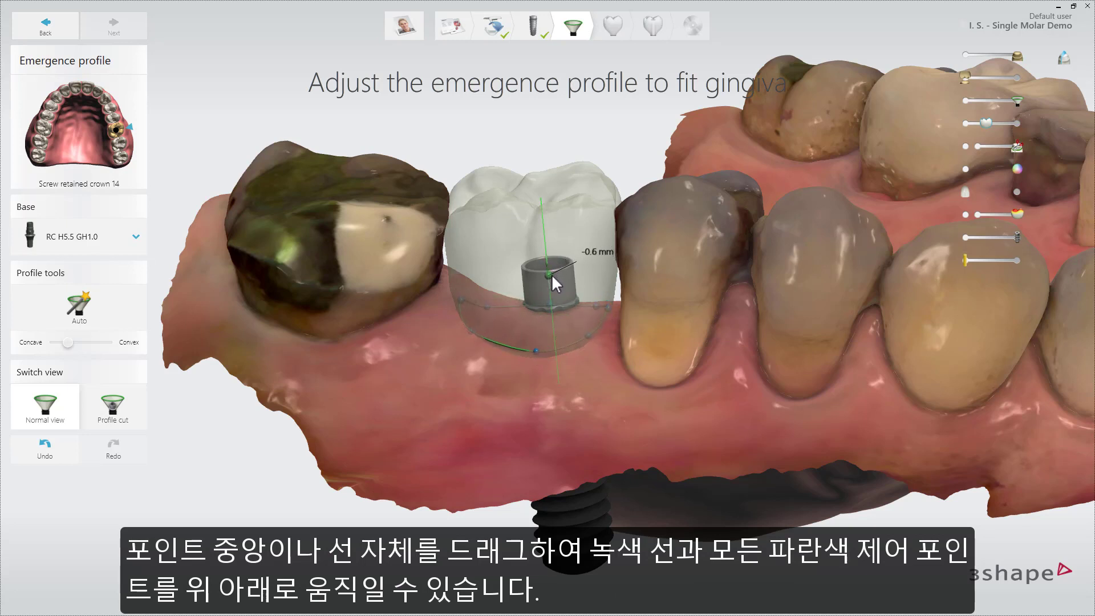
pyautogui.click(45, 456)
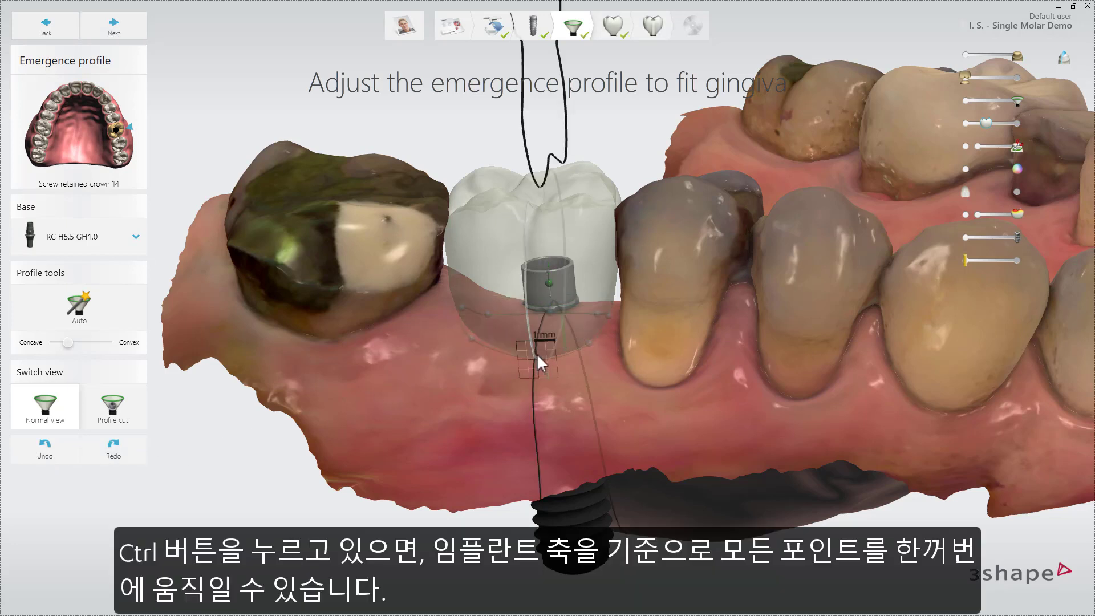
# Move all emergence profile control points together relative to the implant axis and check the outline against the crown from above
pyautogui.moveTo(537, 344)
pyautogui.keyDown('ctrl'); pyautogui.mouseDown()
pyautogui.moveTo(537, 336)
pyautogui.moveTo(539, 356)
pyautogui.mouseUp(); pyautogui.keyUp('ctrl')
pyautogui.moveTo(641, 233); pyautogui.dragTo(632, 331, button='right')
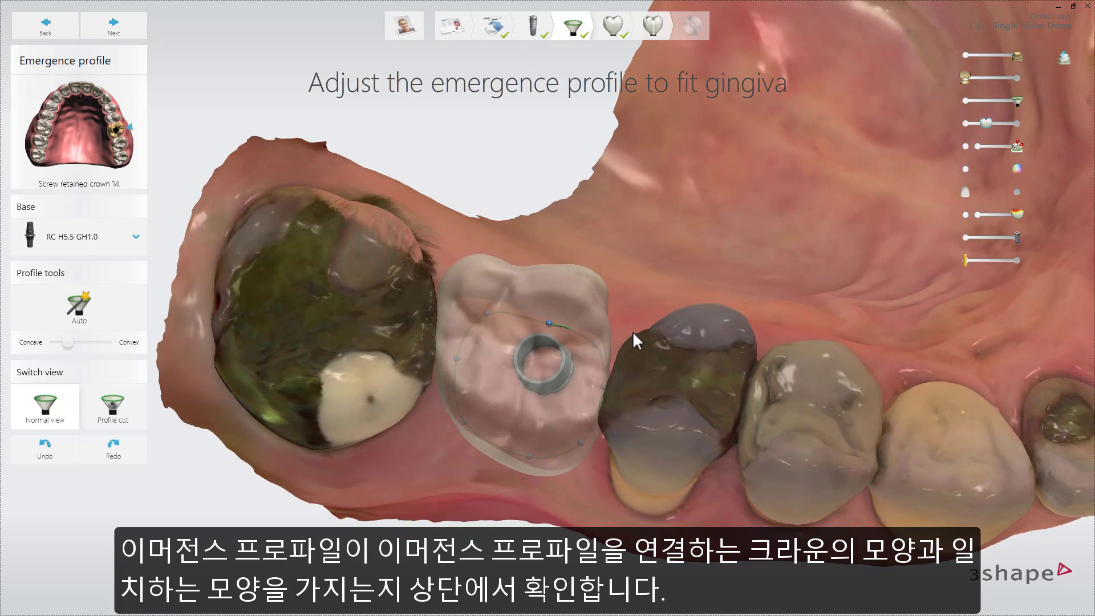
# Show the emergence profile as a profile cut and rotate the cut around the implant axis through its control points
pyautogui.click(113, 406)
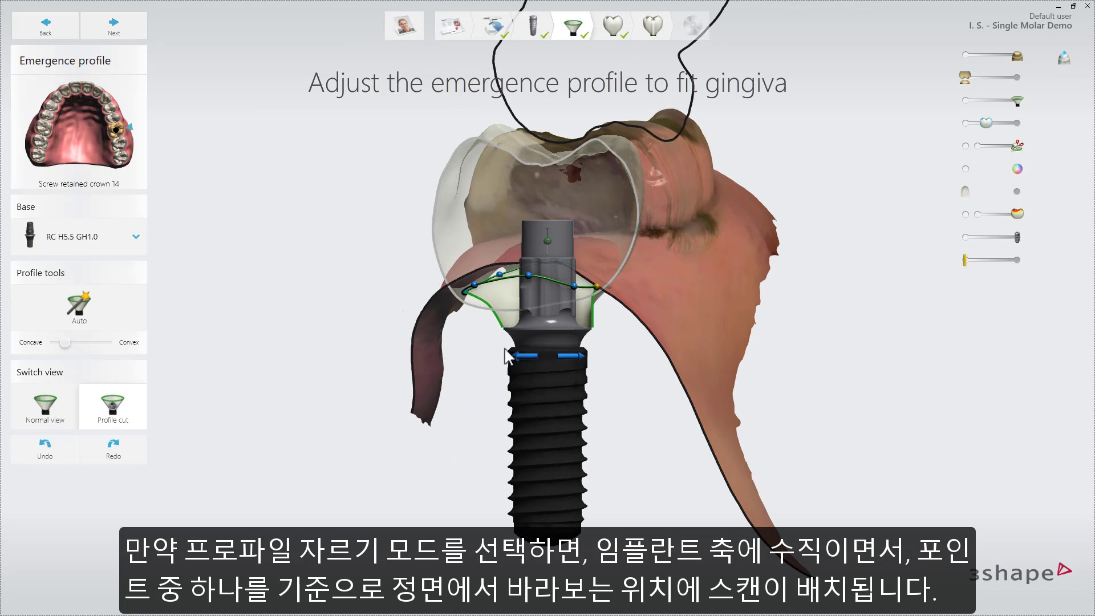
pyautogui.scroll(2, 526, 361)
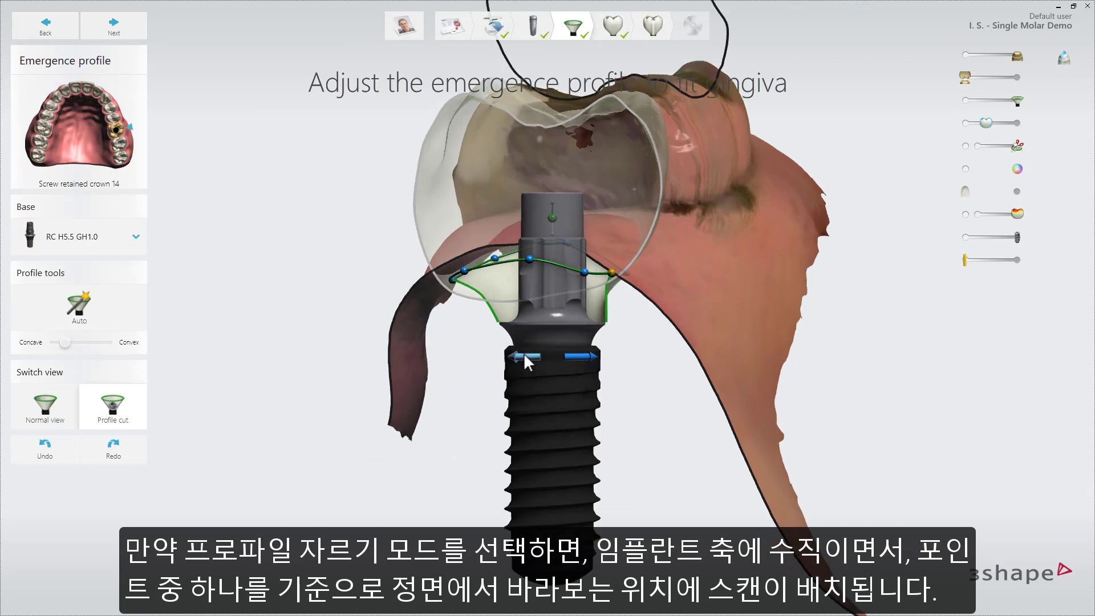
pyautogui.scroll(1, 526, 361)
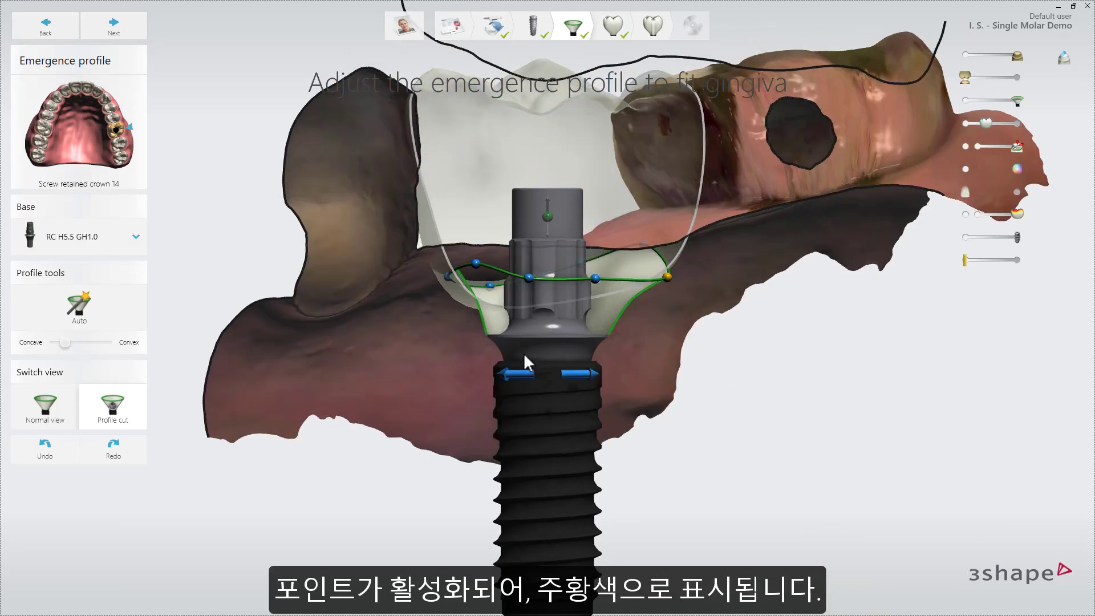
pyautogui.click(525, 375)
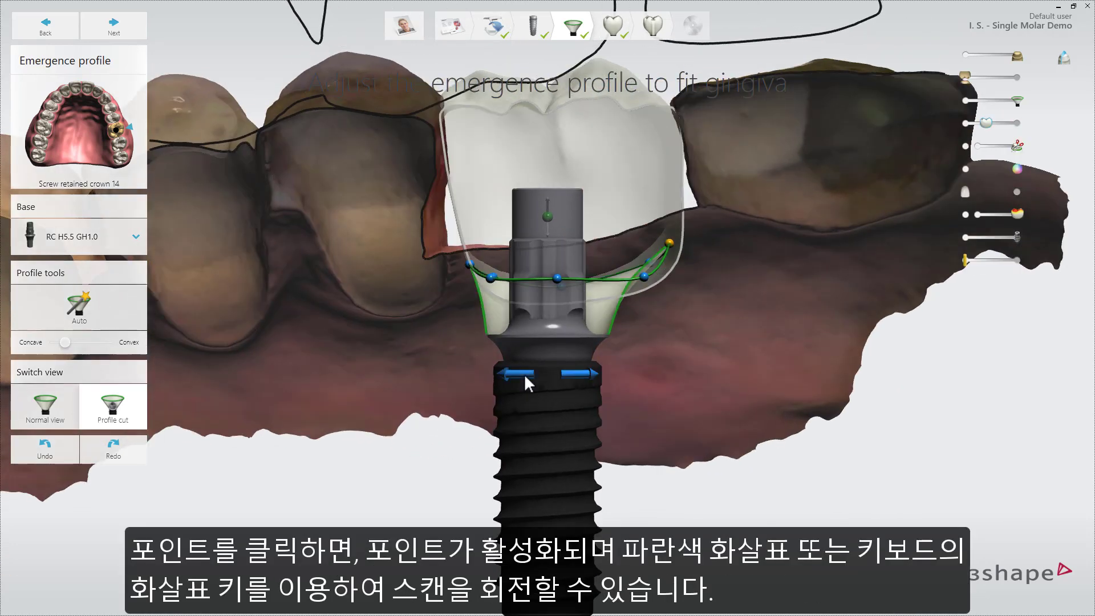
# Fine-tune individual emergence profile control points in the profile cut, rotating the scan from one point to the next
pyautogui.click(673, 242)
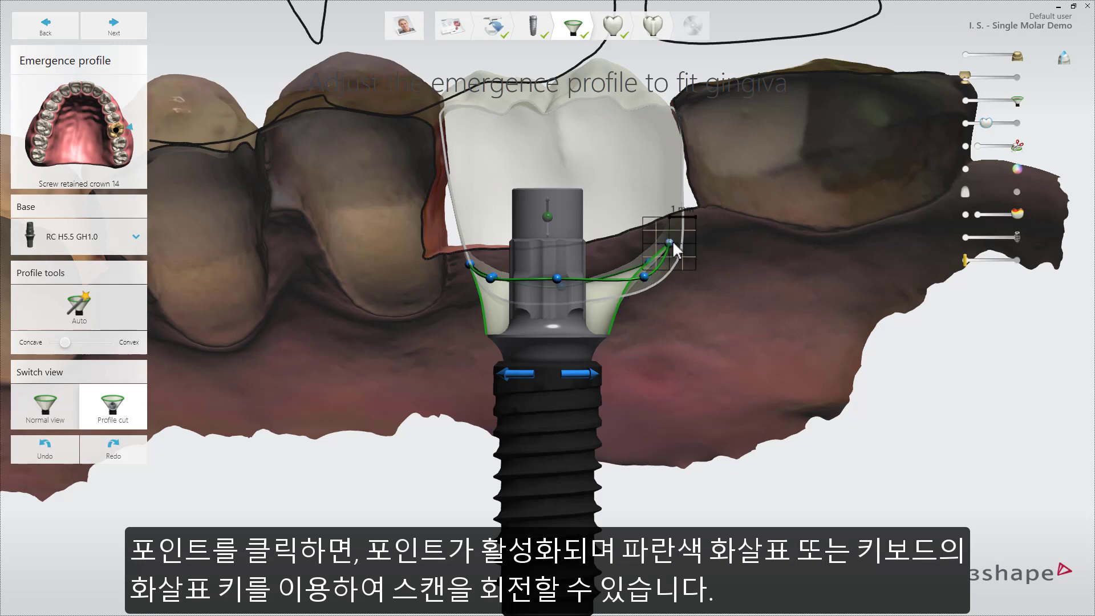
pyautogui.moveTo(673, 241); pyautogui.dragTo(673, 241)
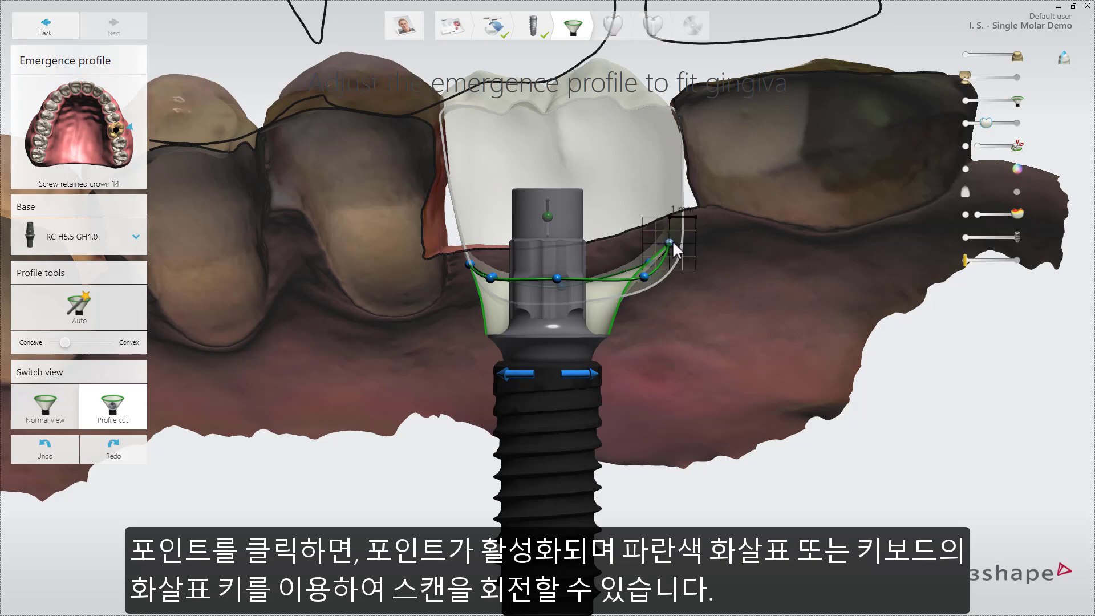
pyautogui.click(532, 374)
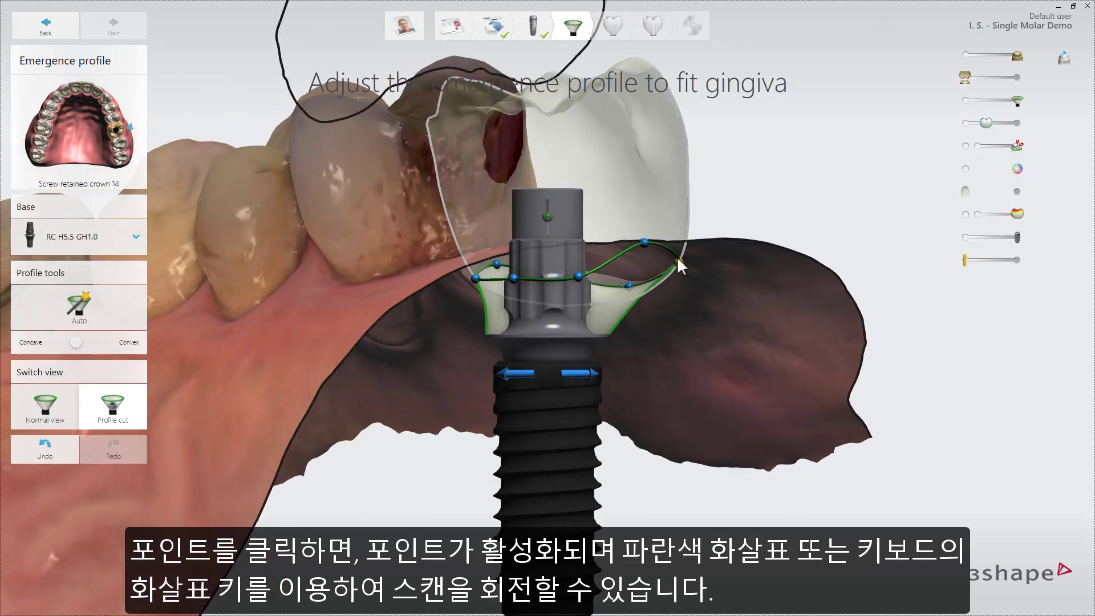
pyautogui.click(679, 263)
pyautogui.click(514, 374)
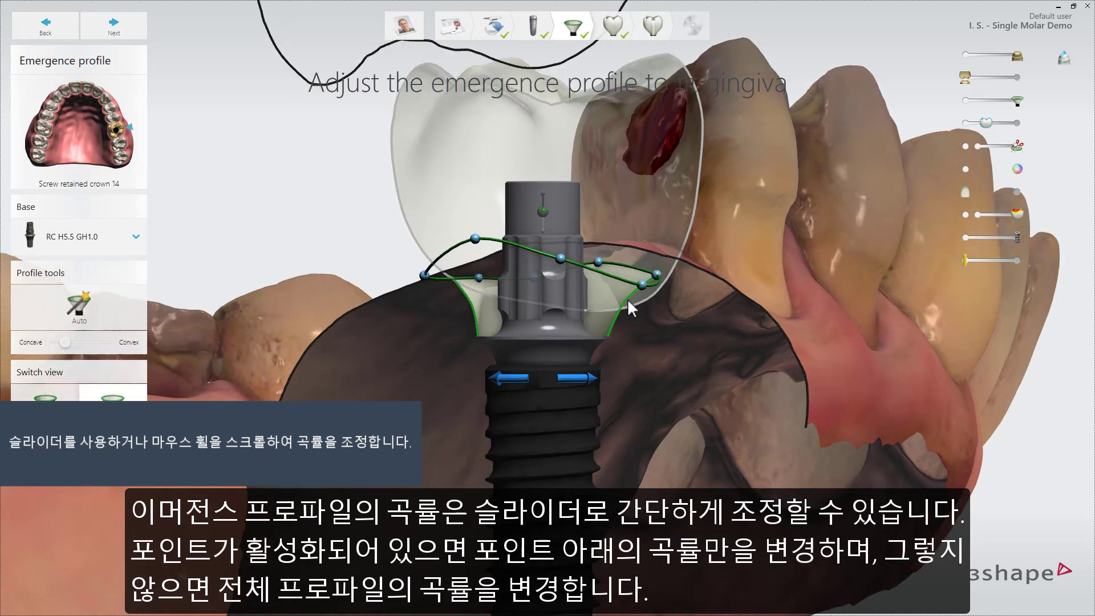
# Adjust the emergence profile's curvature beneath the active control point, trying more concave and more convex shapes
pyautogui.click(658, 275)
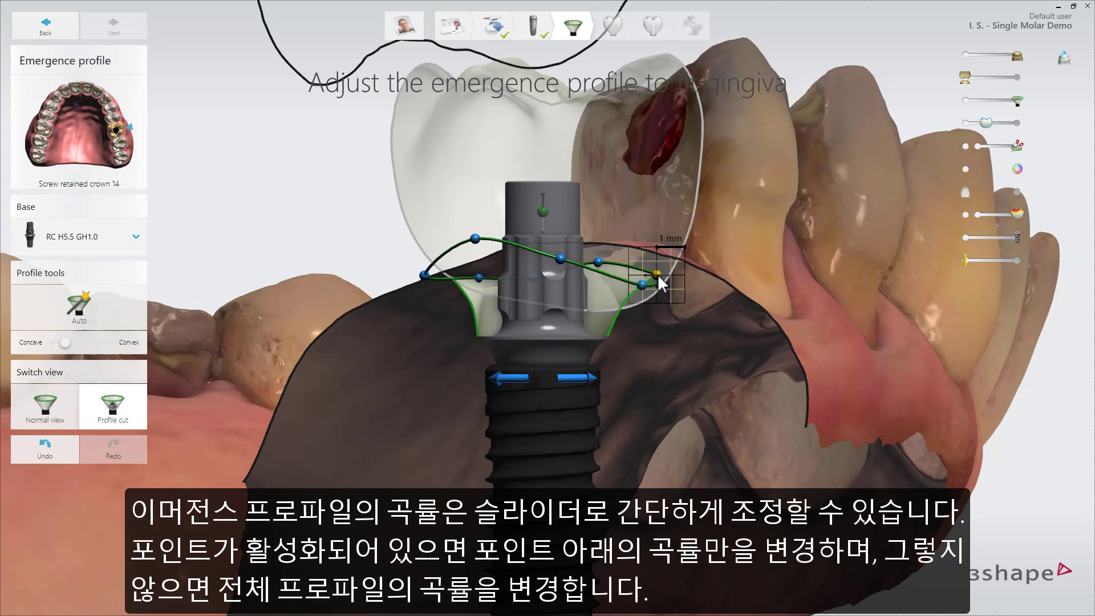
pyautogui.scroll(-3, 660, 282)
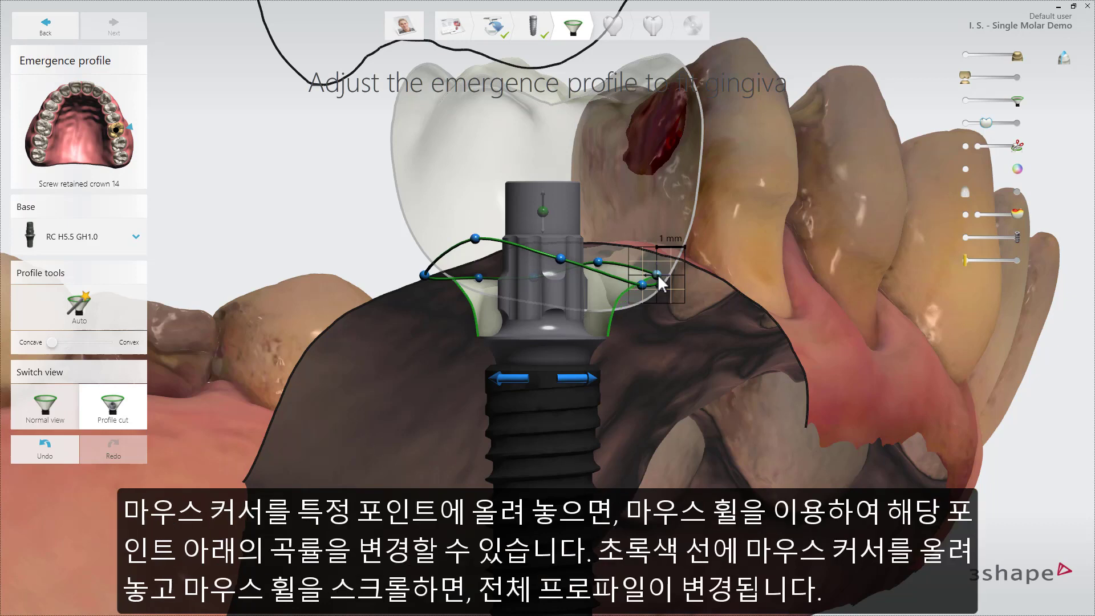
pyautogui.scroll(8, 660, 282)
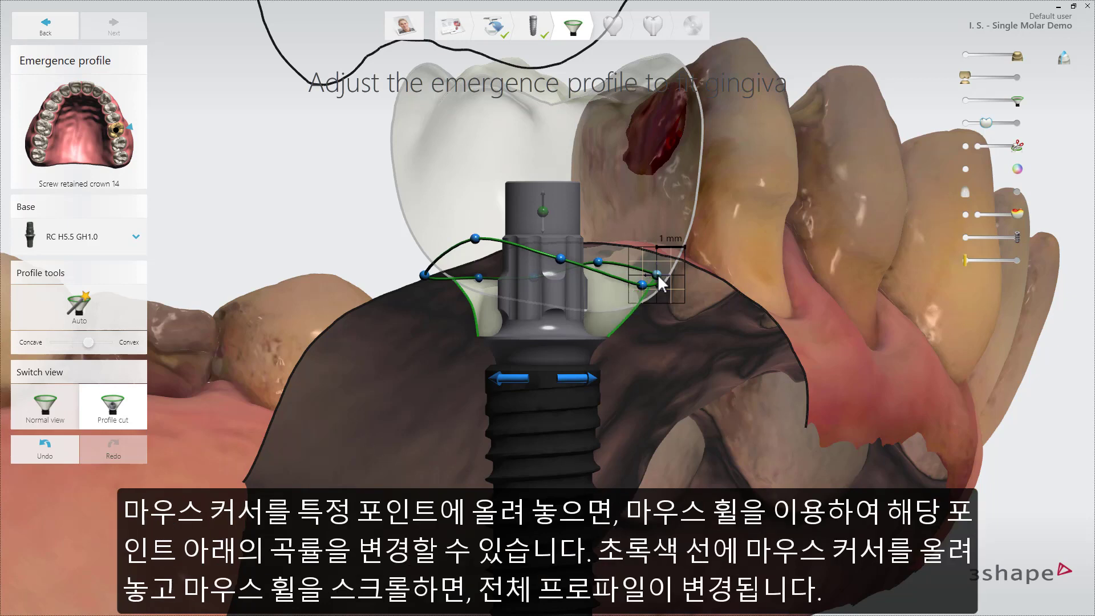
pyautogui.scroll(-2, 660, 281)
pyautogui.scroll(-1, 660, 282)
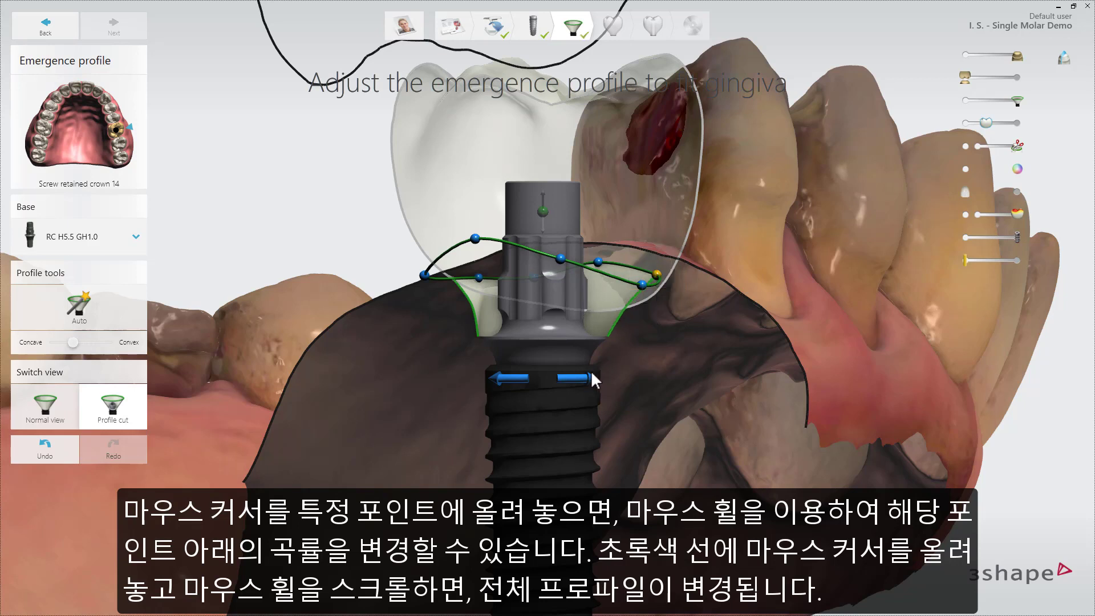
# Rotate the cut to the next control point and adjust the emergence profile's curvature beneath it
pyautogui.click(581, 382)
pyautogui.click(673, 290)
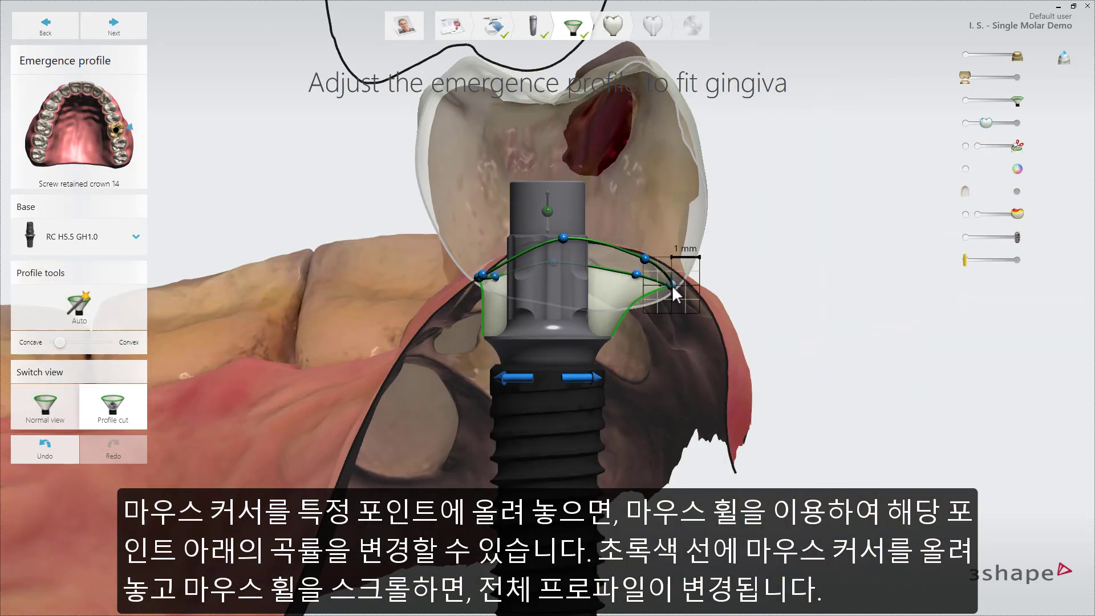
pyautogui.scroll(4, 673, 291)
pyautogui.scroll(-3, 673, 291)
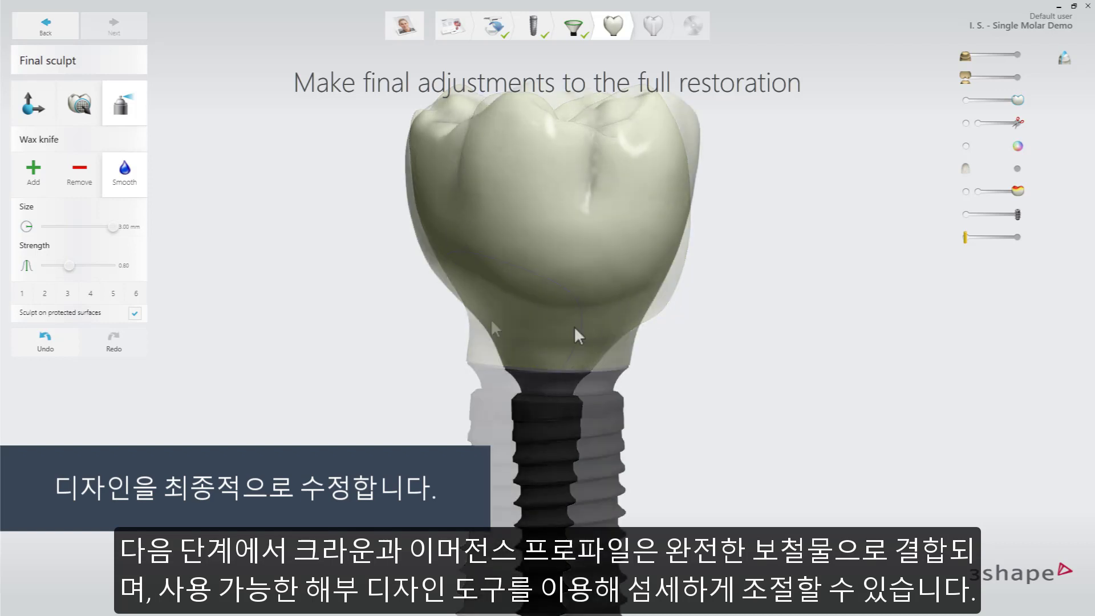
# Turn off sculpting on protected surfaces to show the protected emergence profile, and turn it back on
pyautogui.click(134, 313)
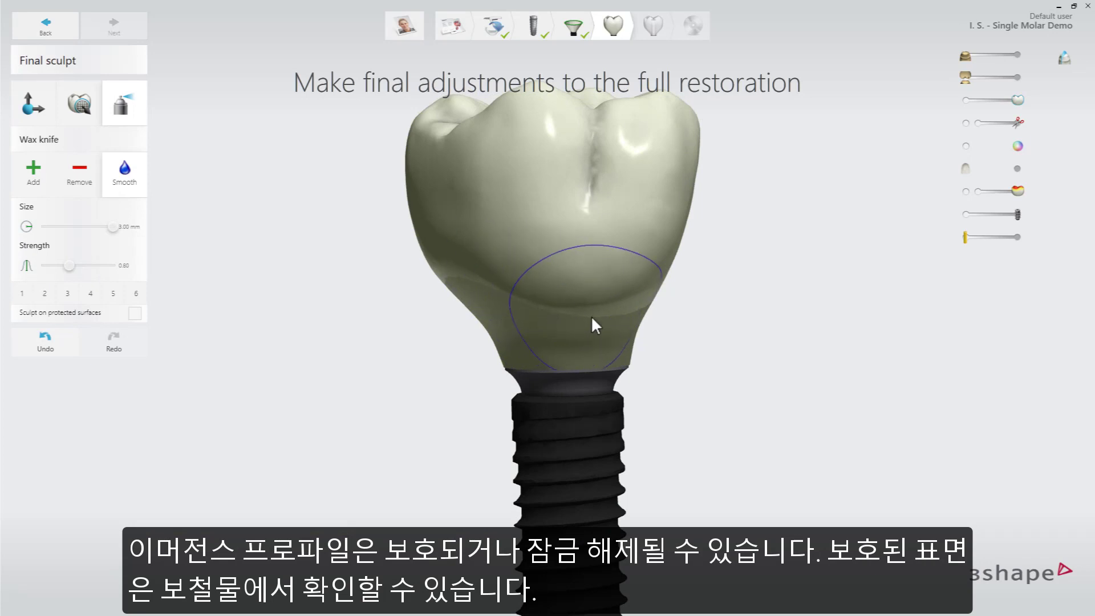
pyautogui.click(135, 313)
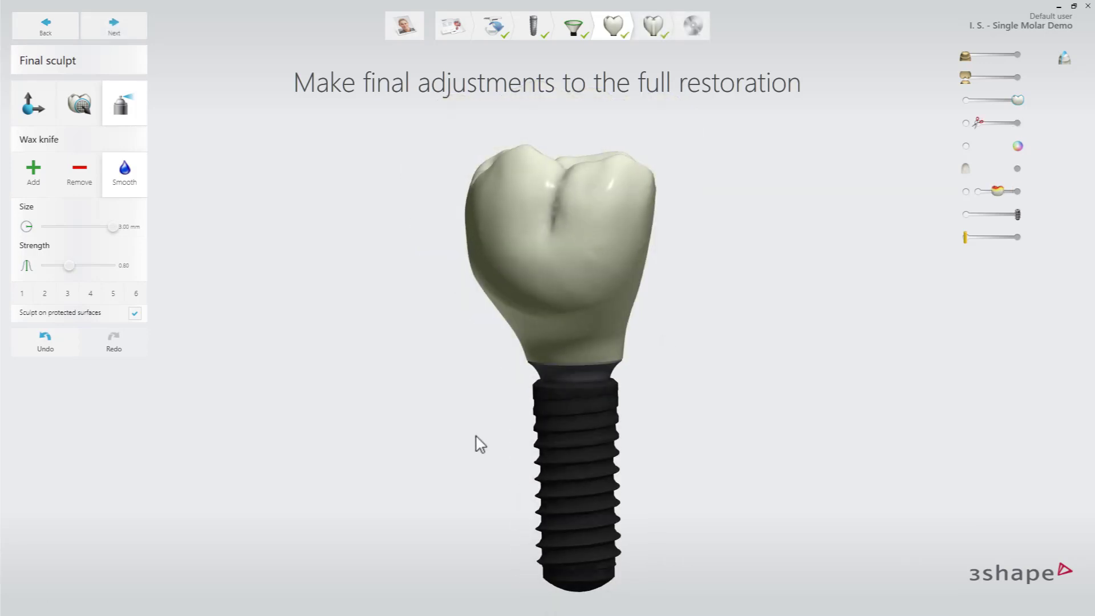
# Inspect the final restoration with its screw hole, leave its extra radius and cement gap at 0 mm, and proceed to manufacturing
pyautogui.moveTo(474, 443); pyautogui.dragTo(289, 437, button='right')
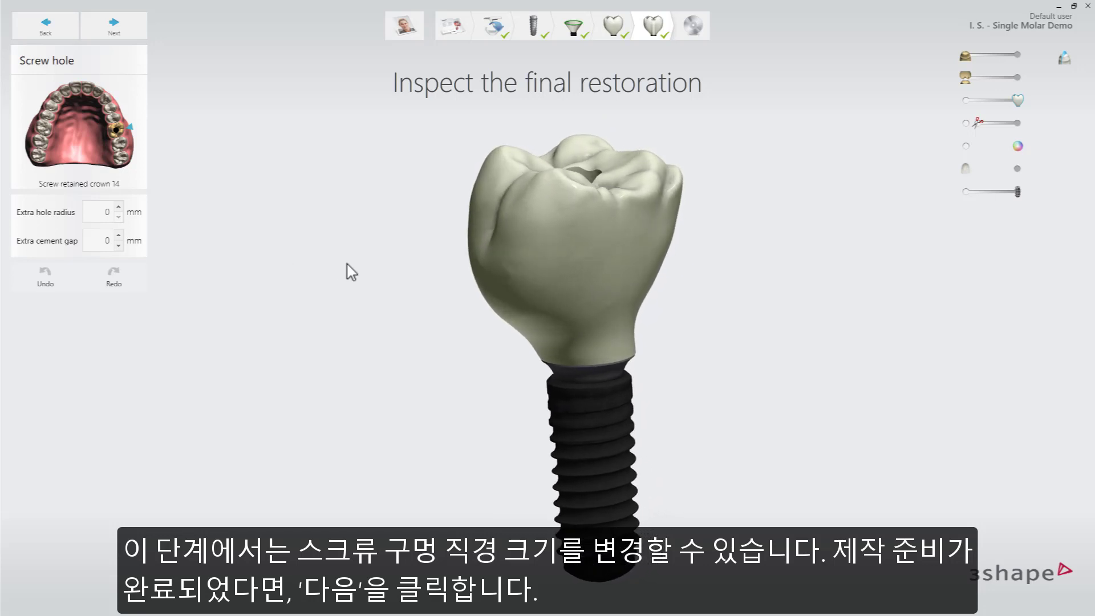
pyautogui.click(146, 33)
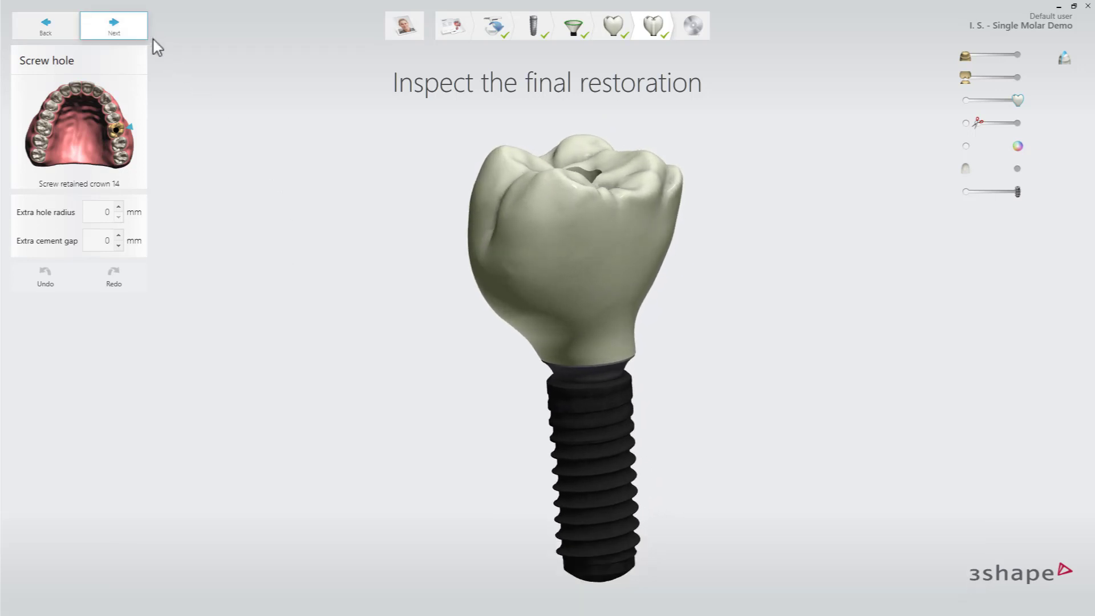